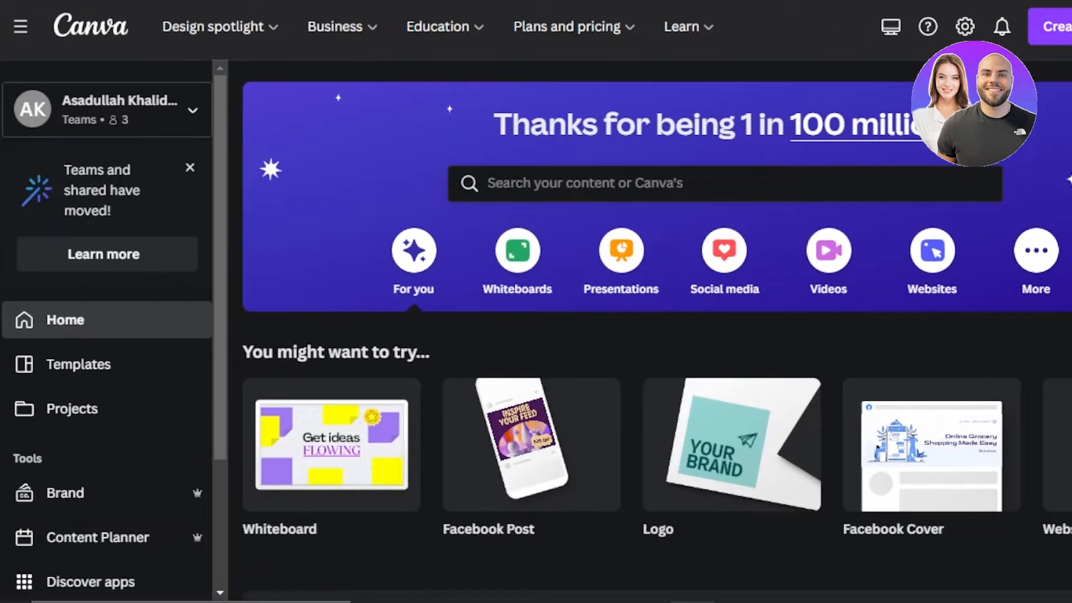
Step: Look over the suggested design types and the recent designs on the home page
scroll(647, 357, "down", 8)
scroll(647, 357, "up", 8)
scroll(650, 335, "down", 9)
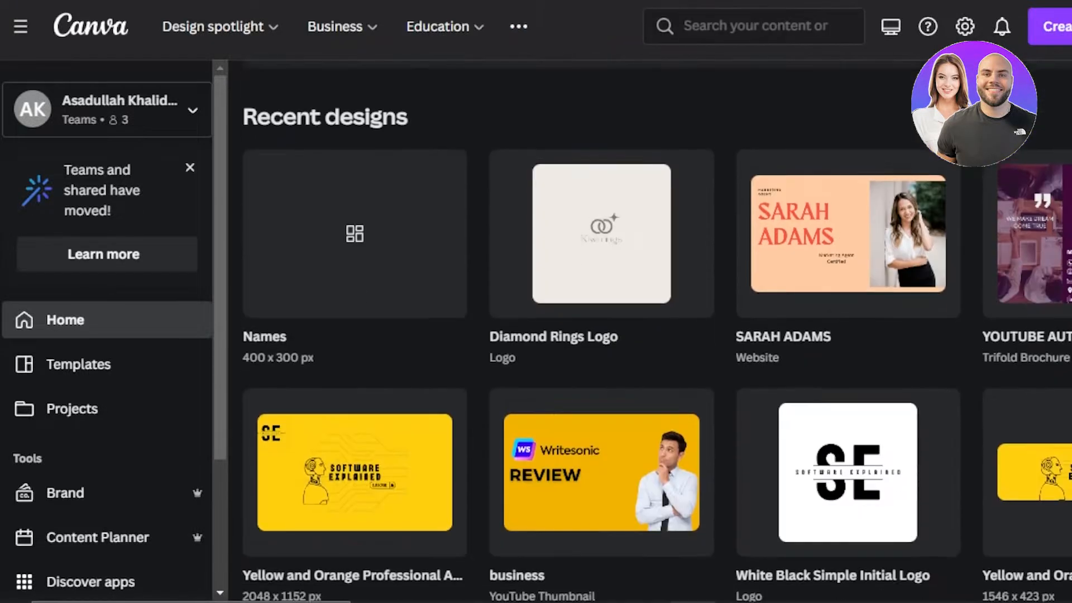
scroll(650, 335, "down", 8)
scroll(651, 335, "up", 17)
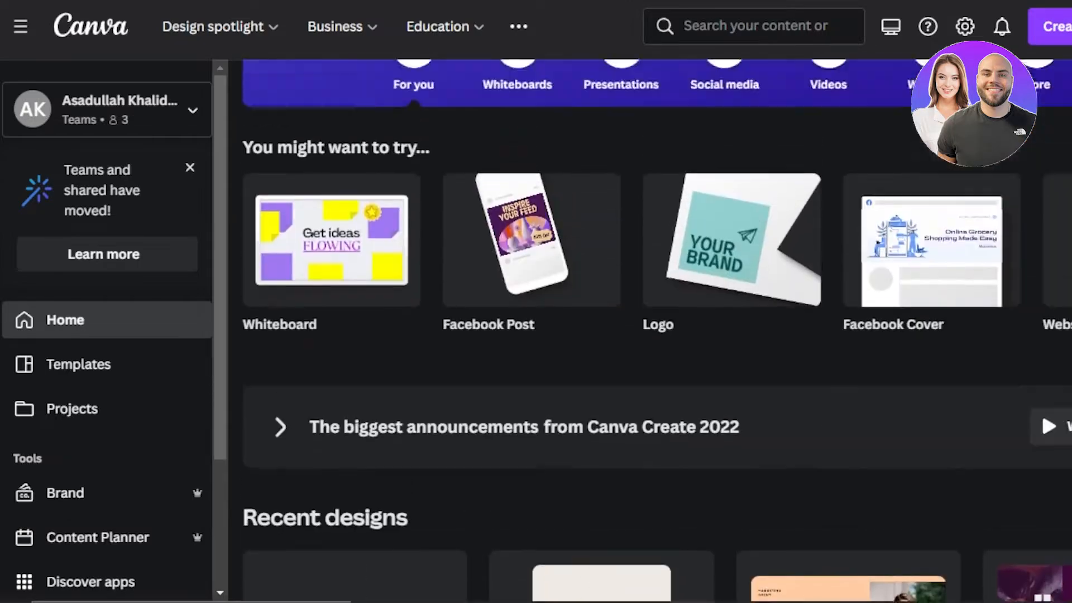
scroll(650, 335, "up", 3)
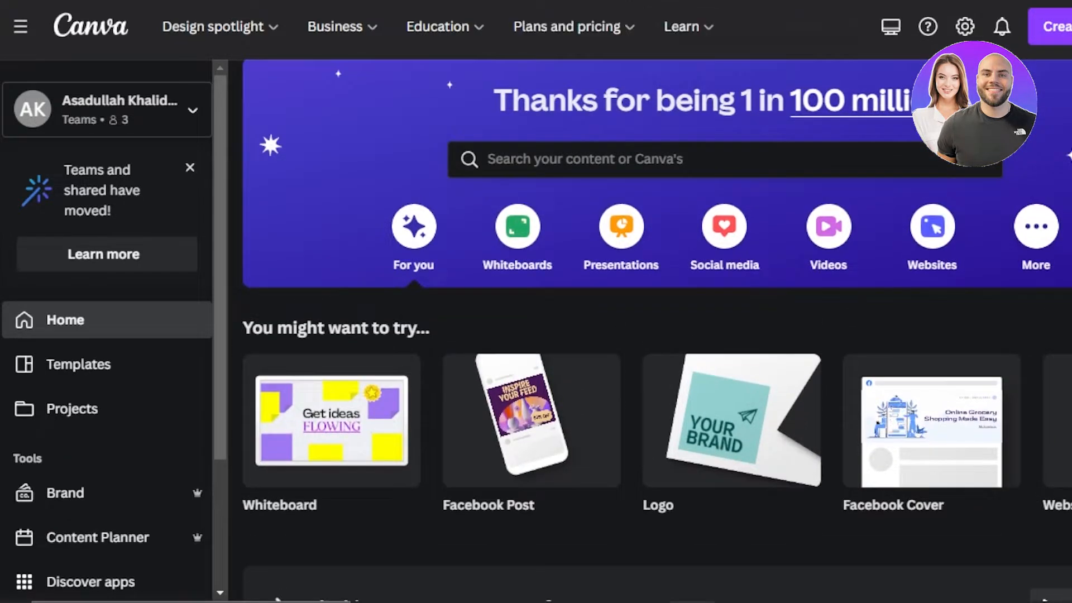
scroll(650, 335, "up", 1)
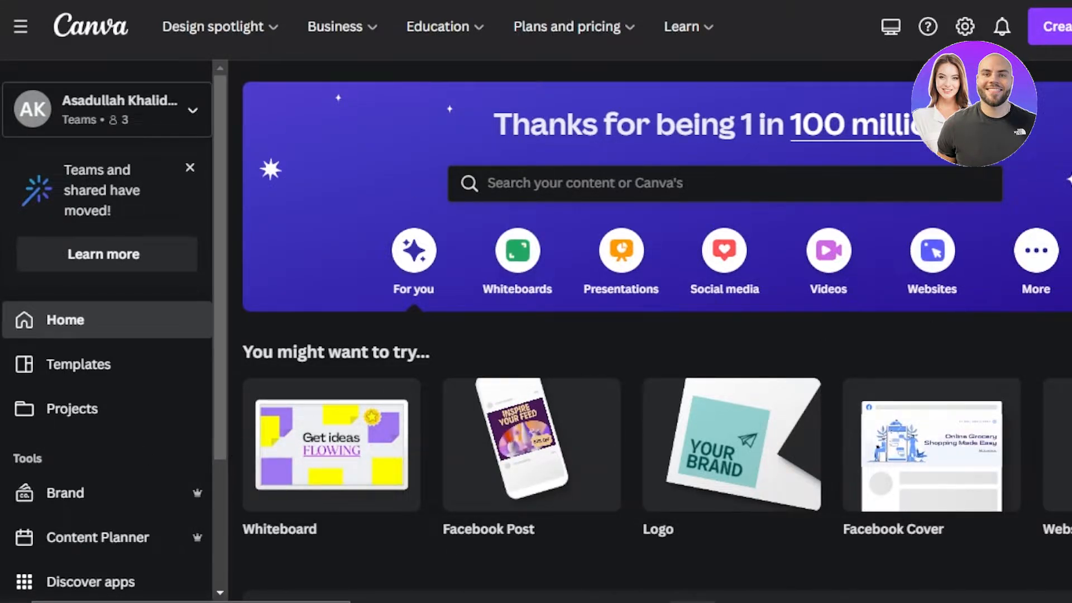
scroll(656, 324, "down", 1)
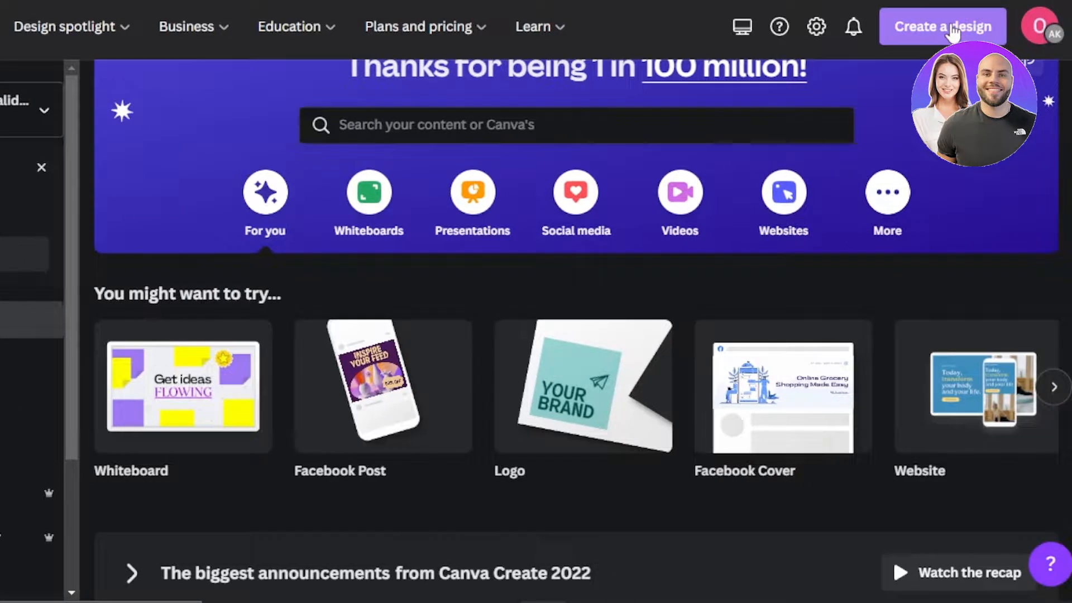
left_click(1018, 35)
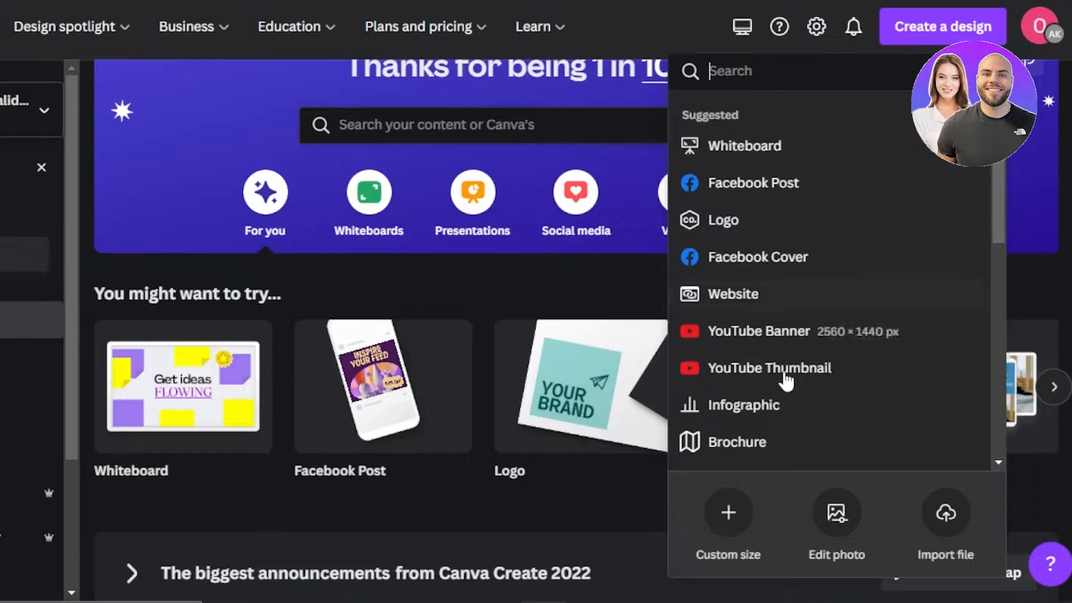
left_click(728, 518)
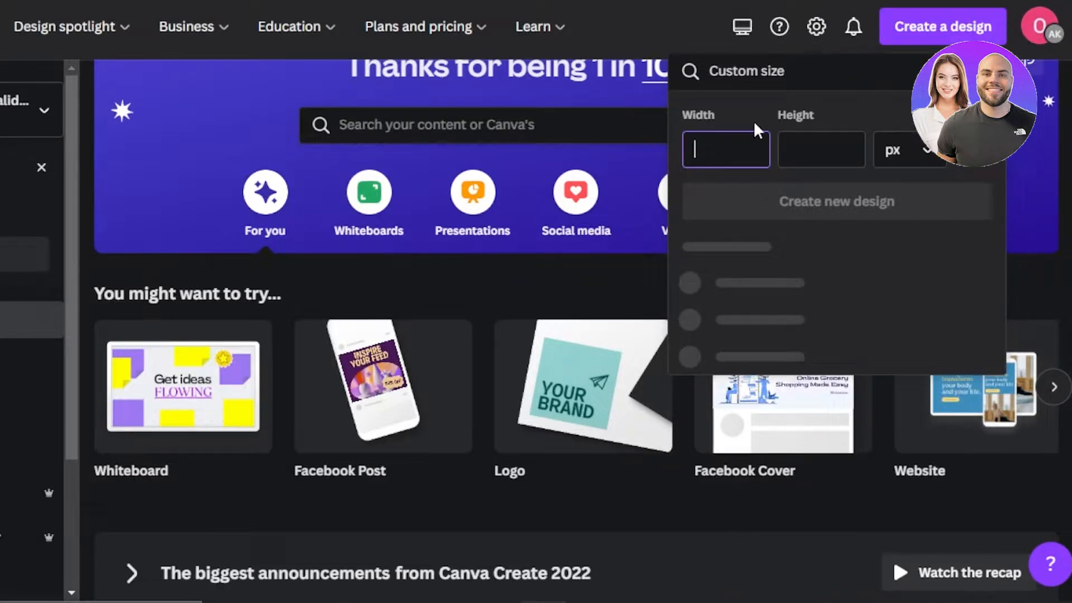
left_click(475, 293)
Step: Create a blank Website design from the suggested design types
scroll(474, 335, "down", 1)
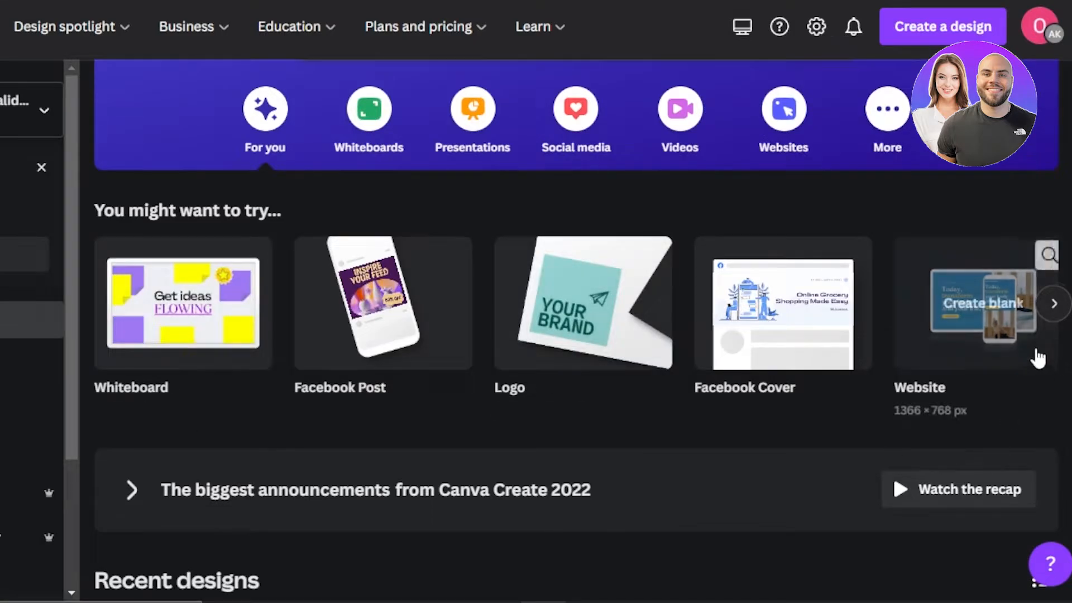
left_click(1054, 306)
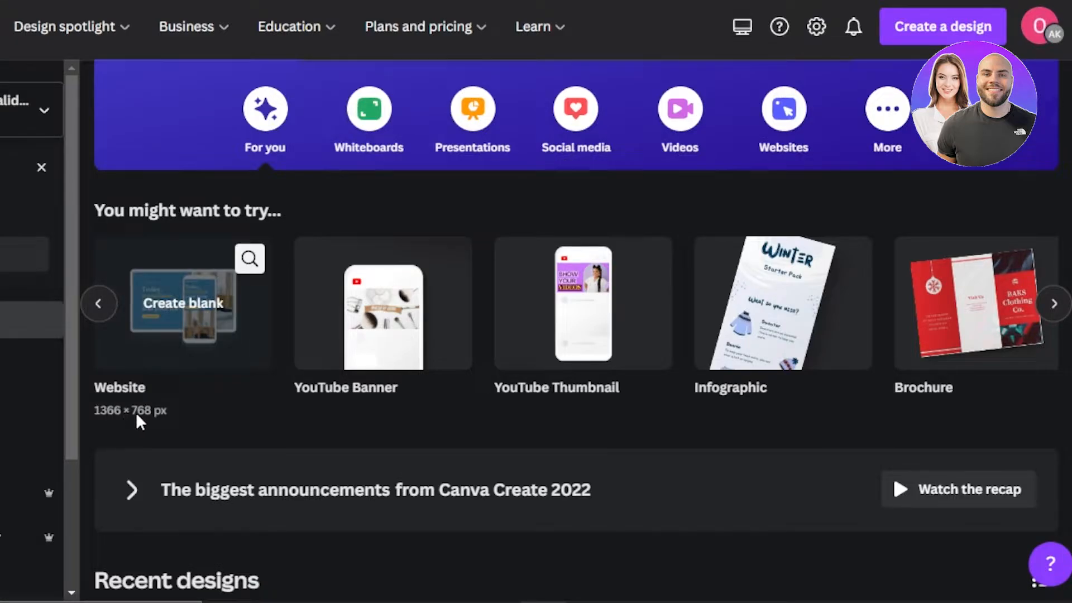
left_click(178, 307)
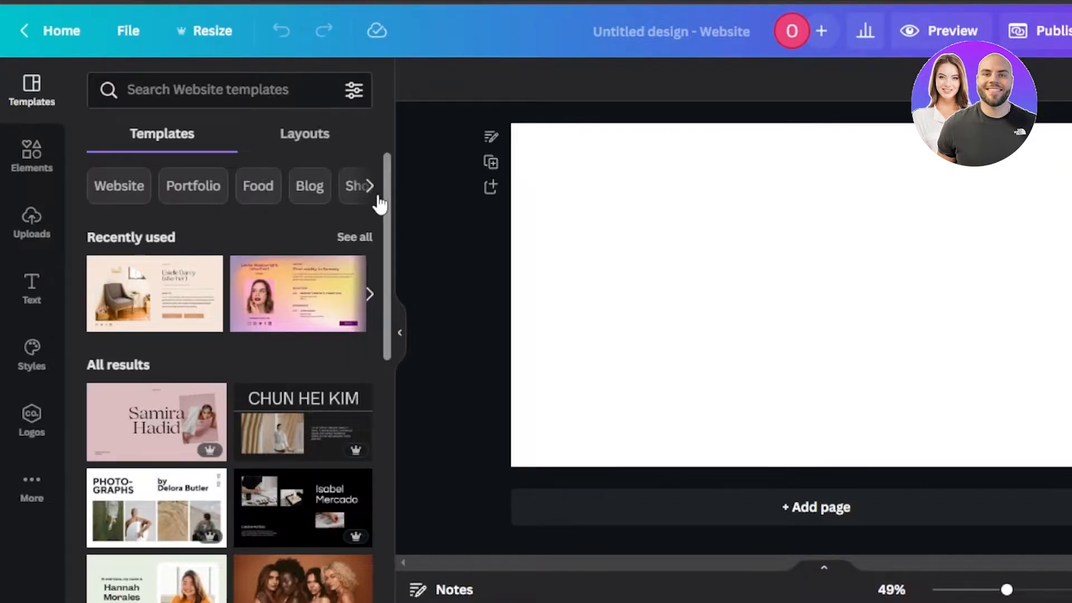
Step: Apply the "Protect your rights" page of the White Grey Law Firm Clean Grids Law Firm Website template to the blank page
mouse_move(385, 203)
left_mouse_down()
mouse_move(383, 292)
mouse_move(380, 189)
left_mouse_up()
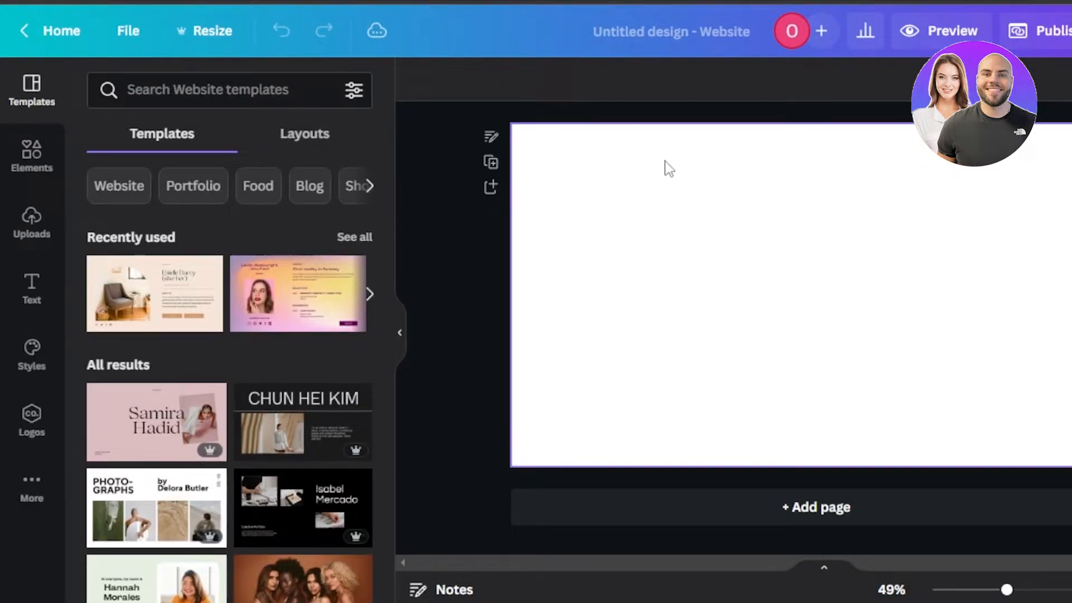
left_click(659, 286)
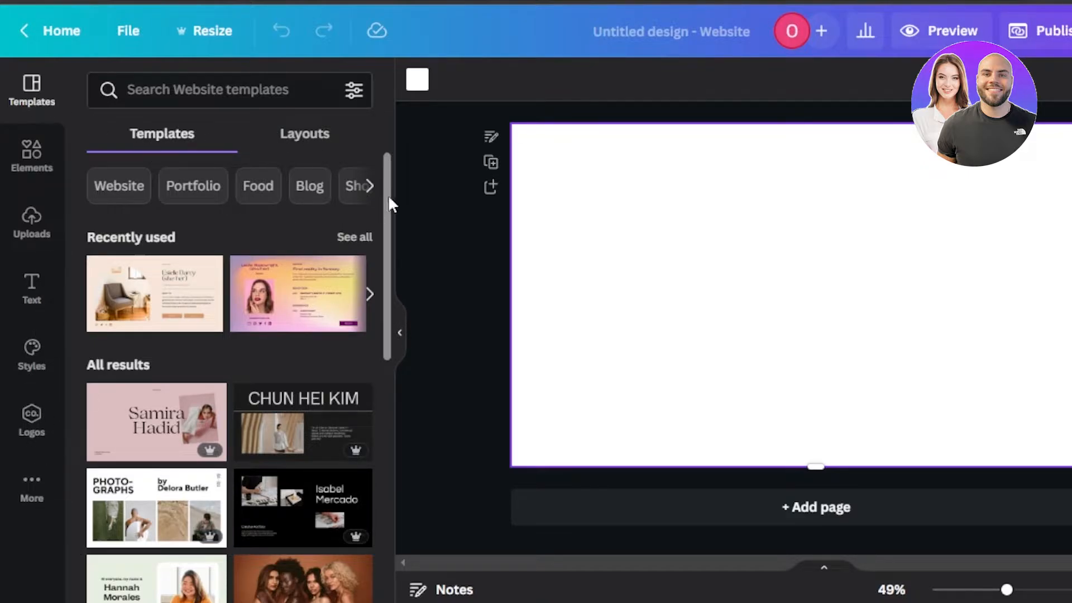
left_click_drag(383, 174, 385, 437)
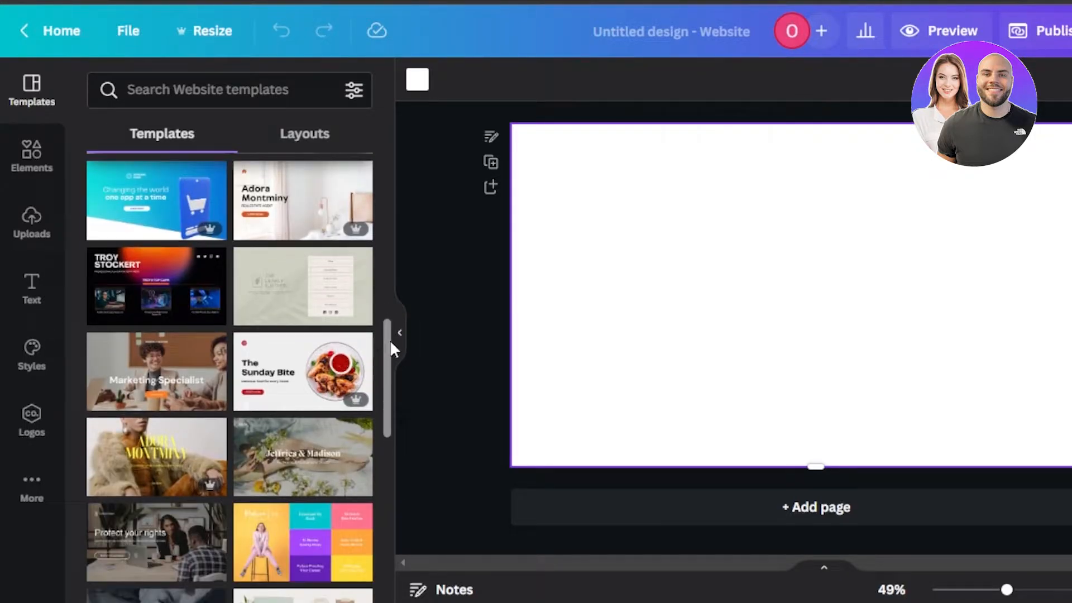
left_click_drag(390, 339, 387, 513)
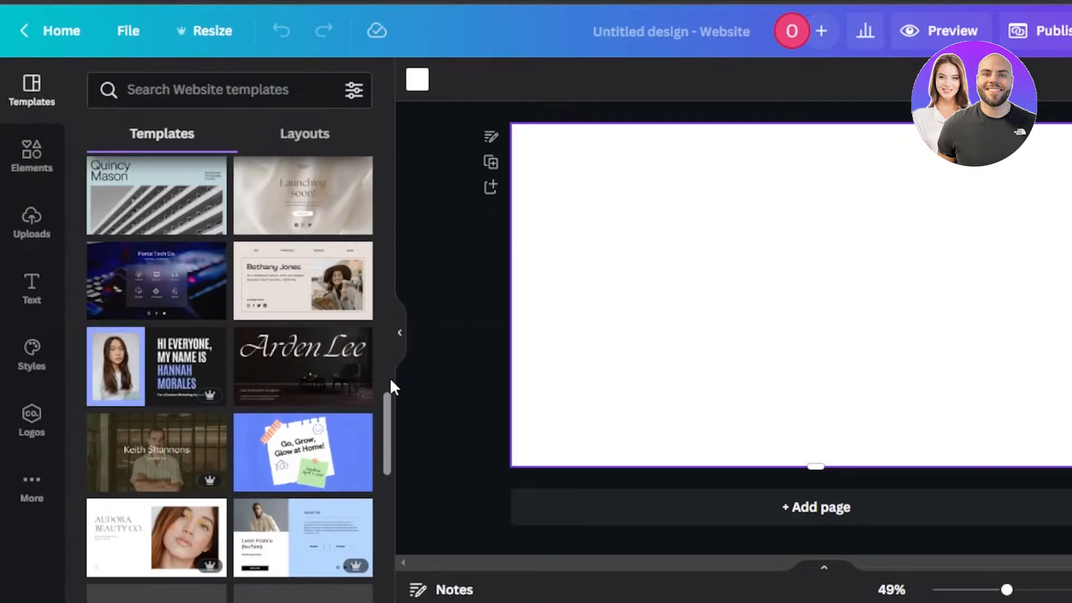
mouse_move(388, 394)
left_mouse_down()
mouse_move(388, 465)
mouse_move(394, 389)
left_mouse_up()
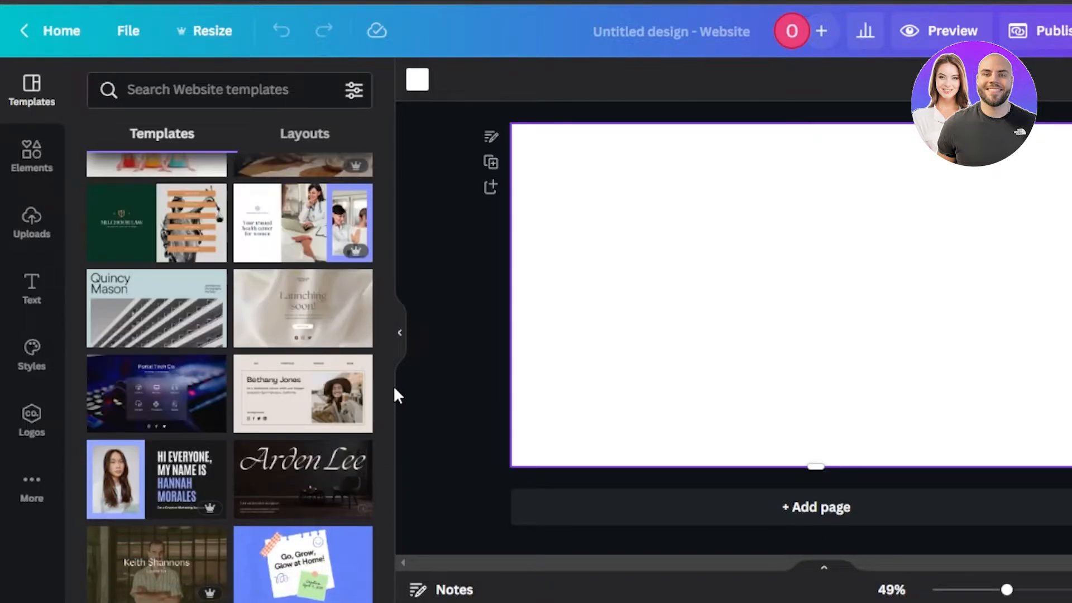
left_click_drag(387, 439, 393, 366)
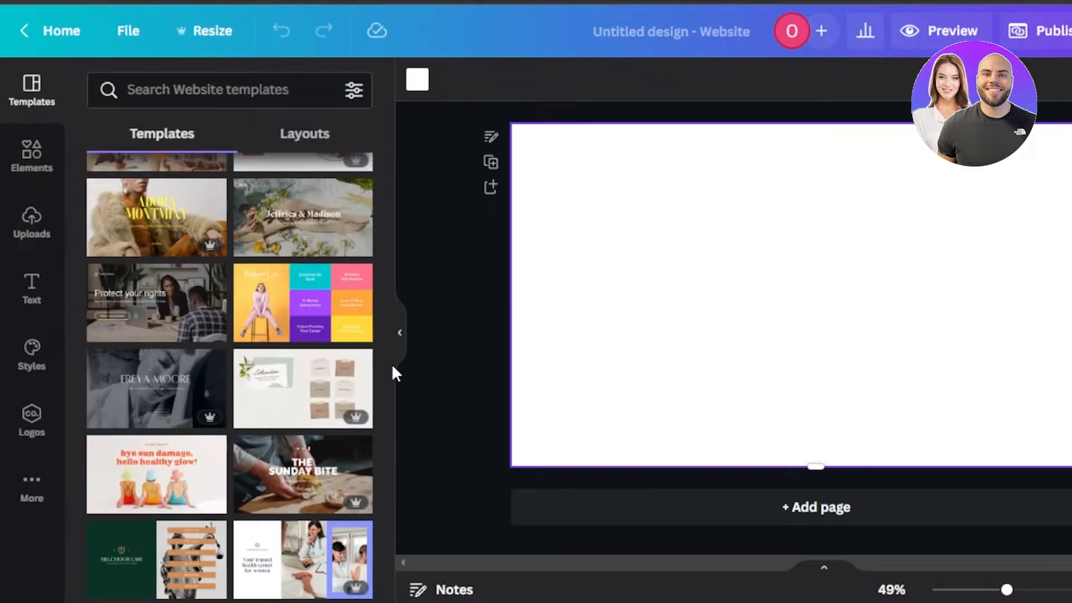
mouse_move(387, 369)
left_mouse_down()
mouse_move(387, 292)
mouse_move(394, 426)
mouse_move(393, 375)
left_mouse_up()
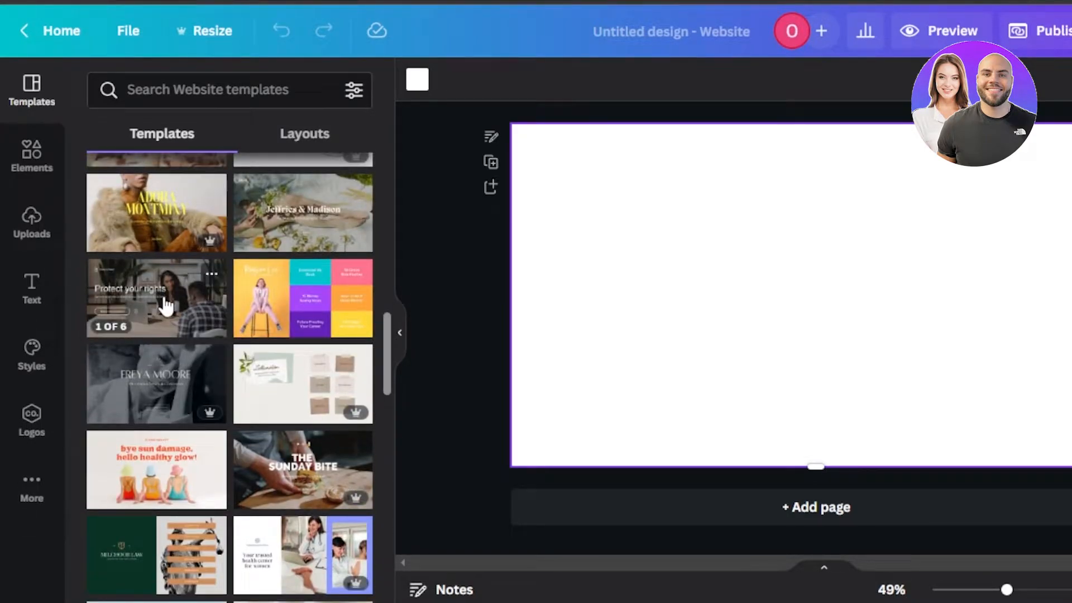
left_click(166, 305)
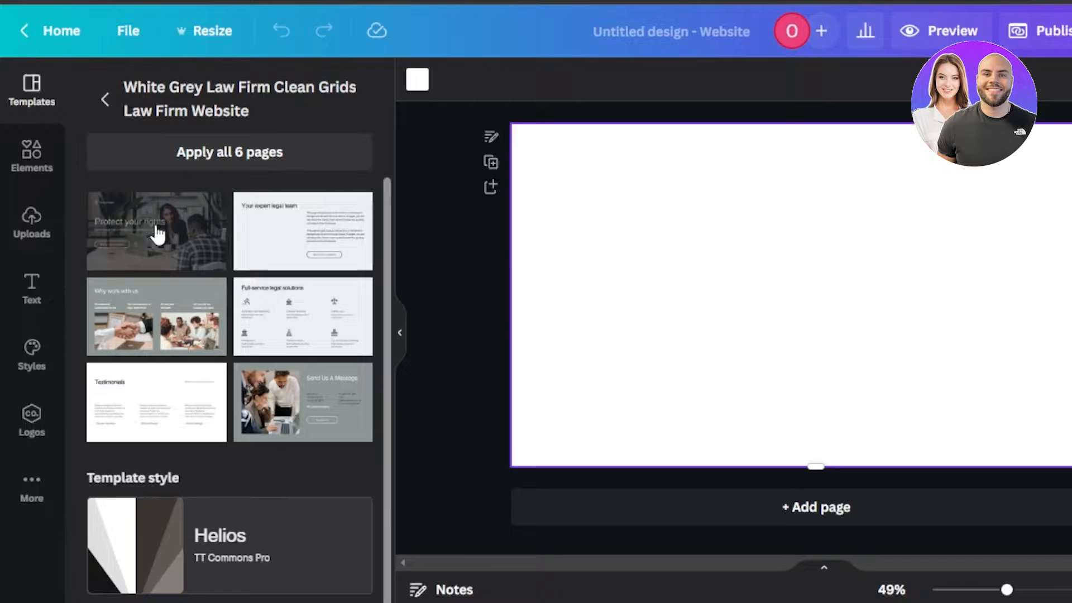
left_click(157, 233)
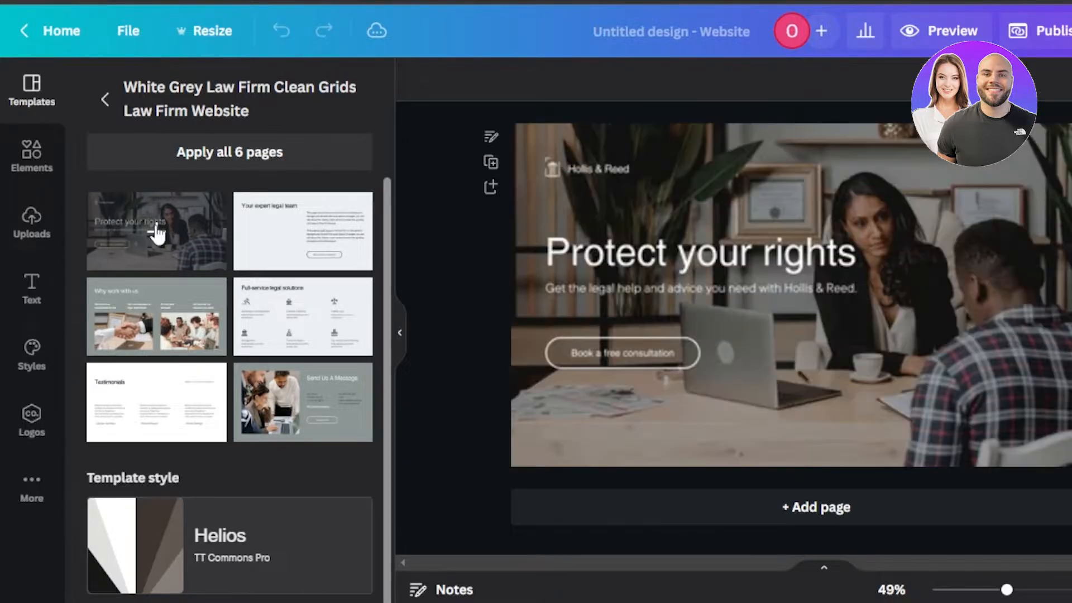
Step: Search the elements for "business people" and browse the photo results for a new background picture
left_click(869, 378)
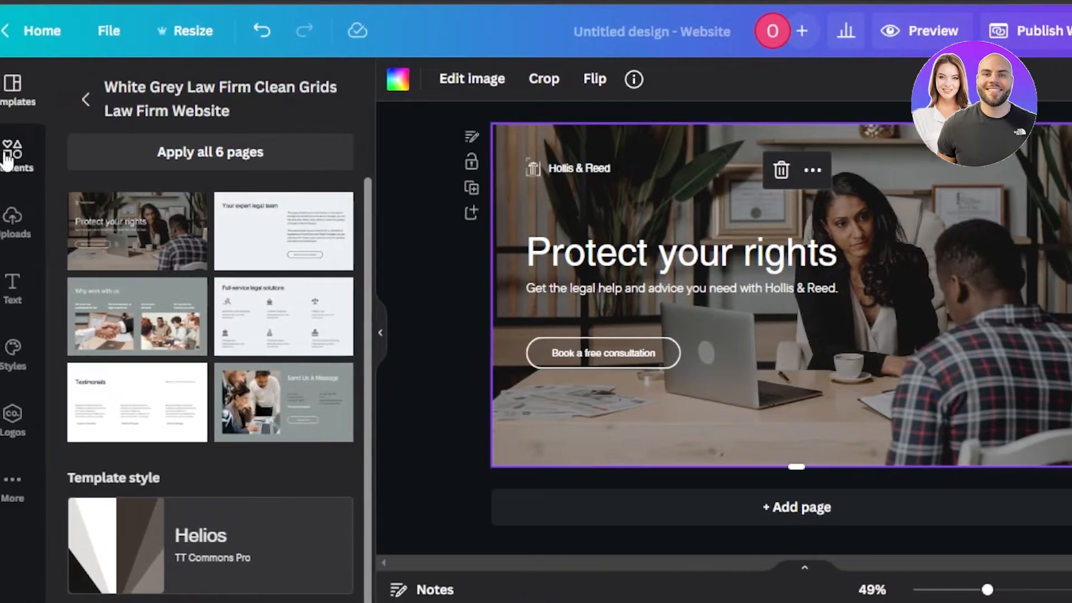
left_click(7, 159)
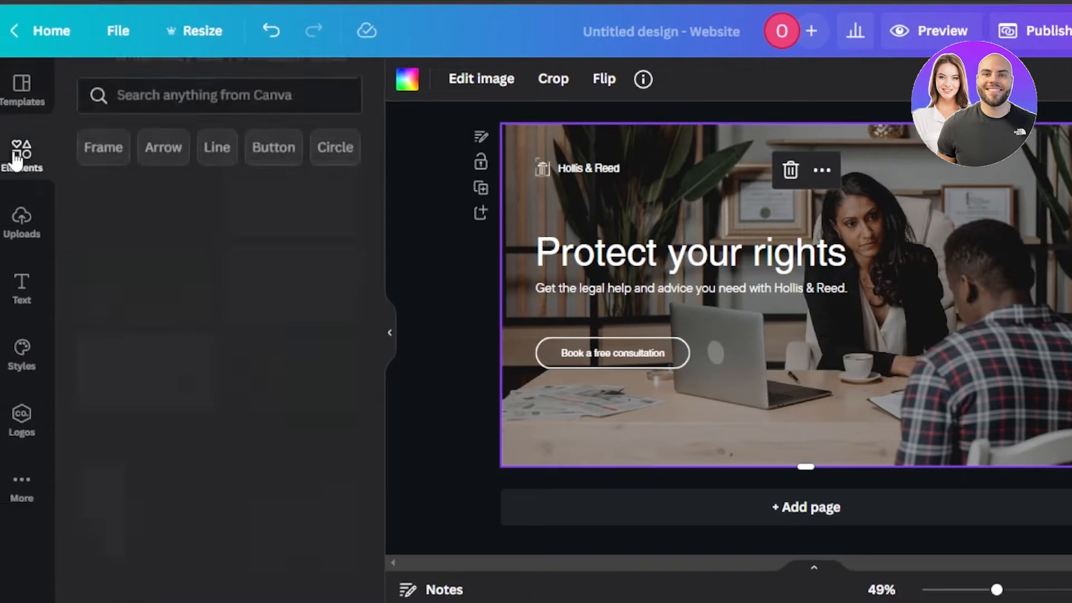
left_click(15, 235)
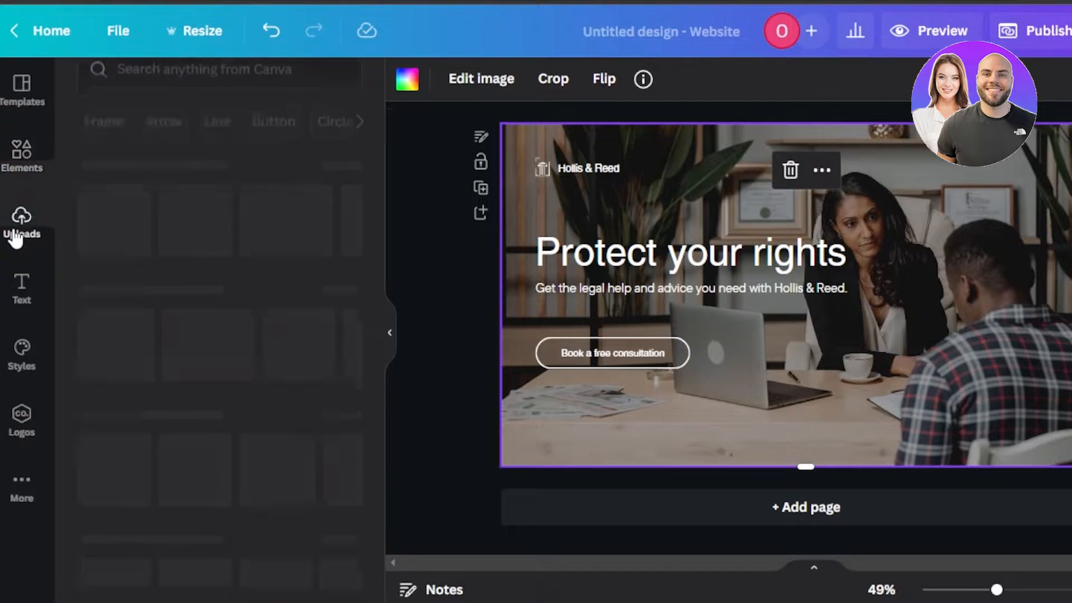
left_click(29, 177)
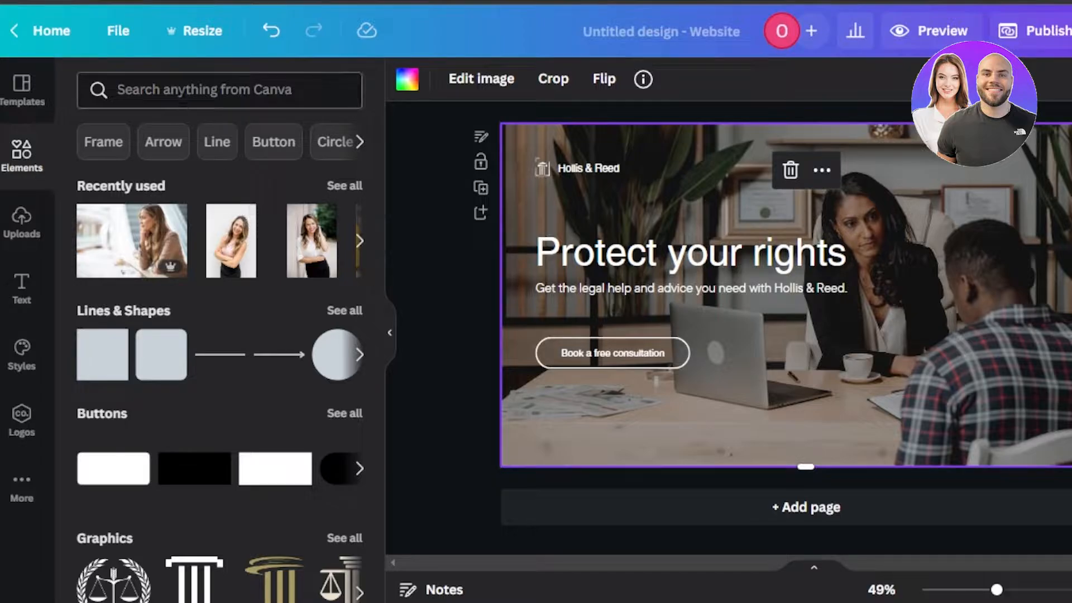
left_click(180, 91)
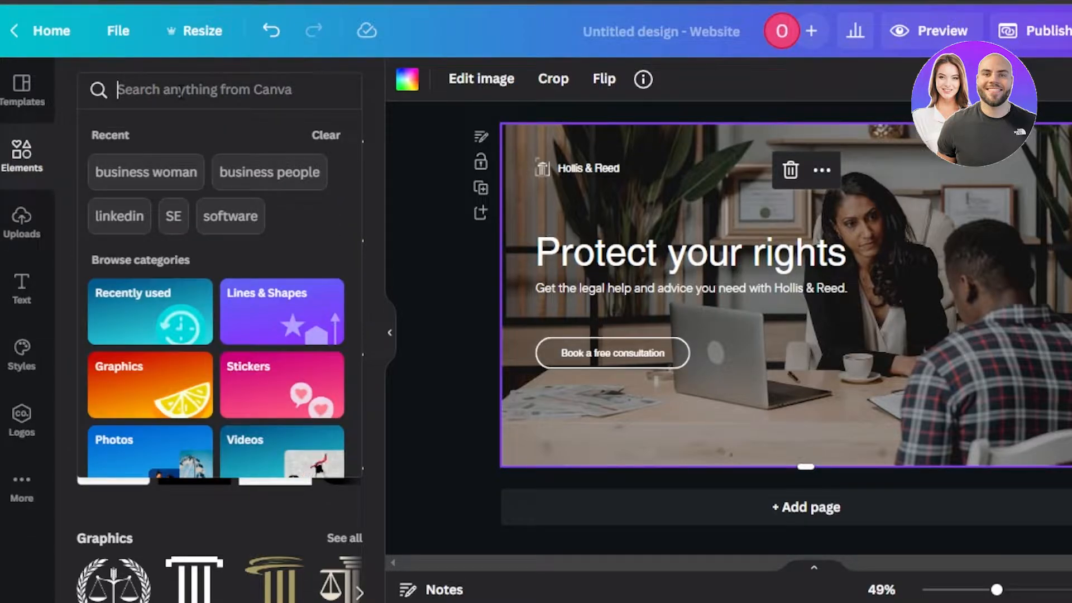
left_click(251, 168)
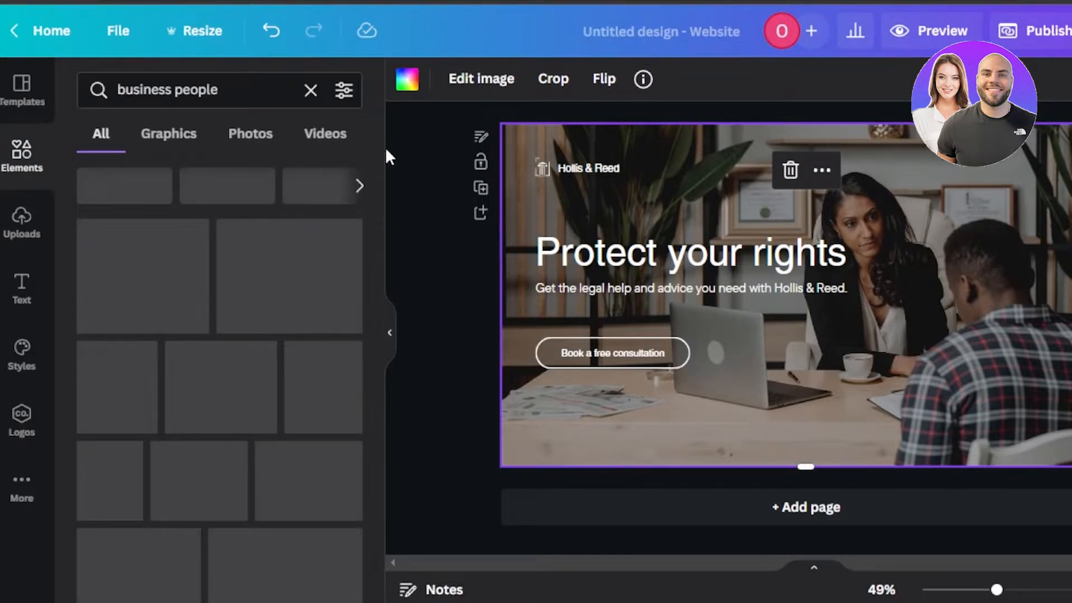
left_click(234, 136)
scroll(377, 265, "down", 5)
left_click_drag(377, 266, 371, 387)
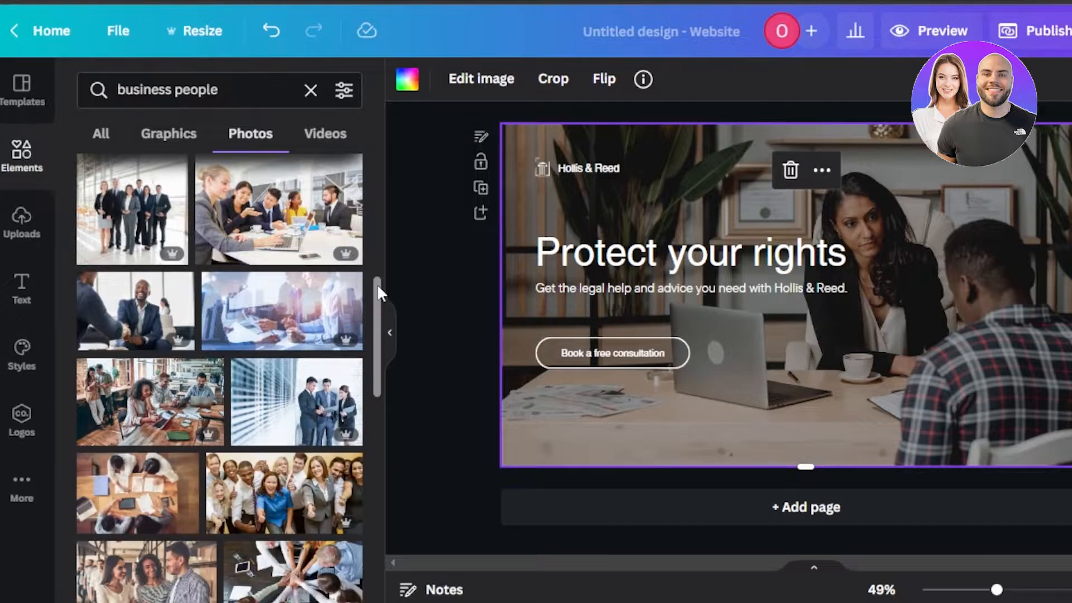
left_click_drag(377, 283, 374, 475)
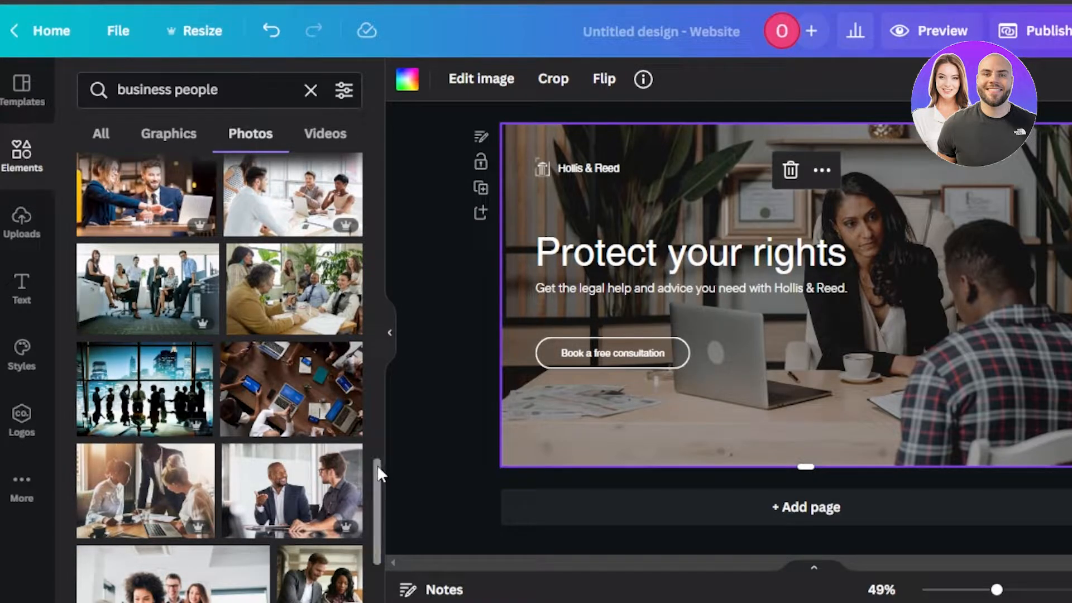
left_click_drag(375, 469, 376, 521)
left_click_drag(145, 212, 586, 205)
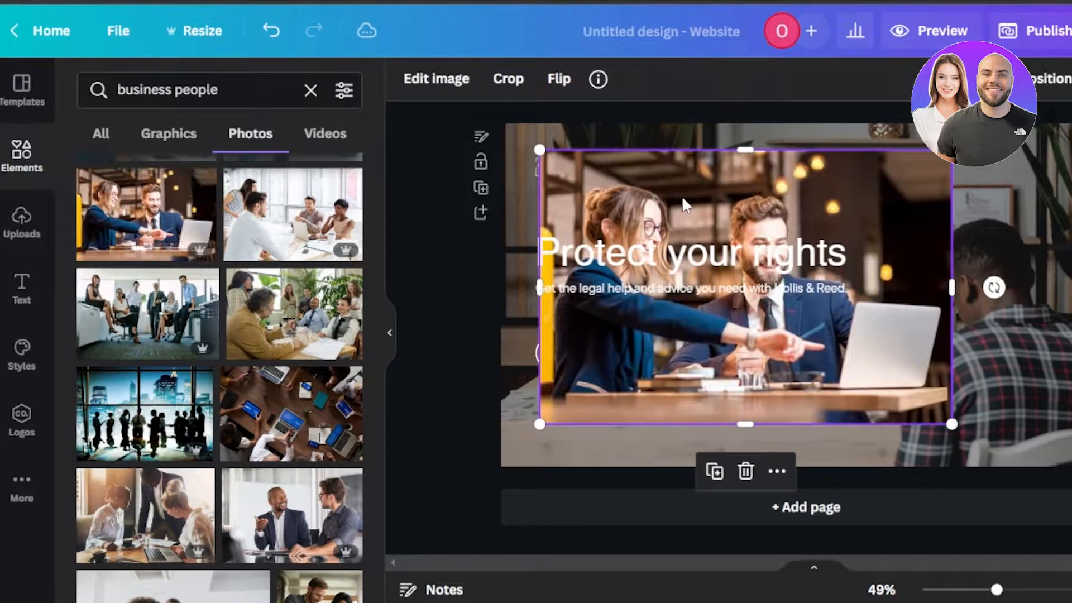
left_click_drag(681, 196, 675, 167)
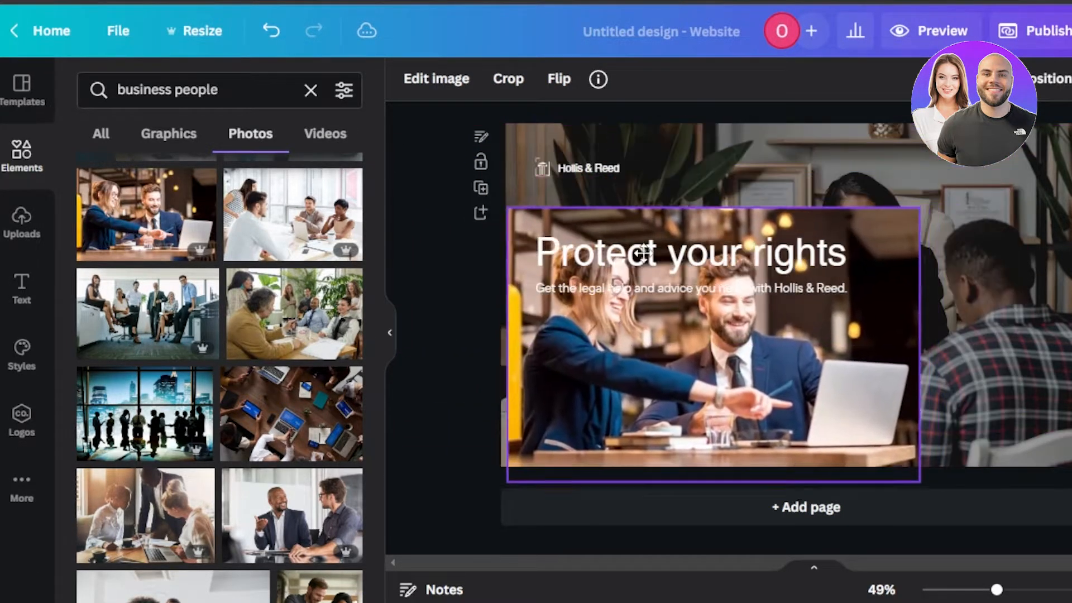
left_click(705, 151)
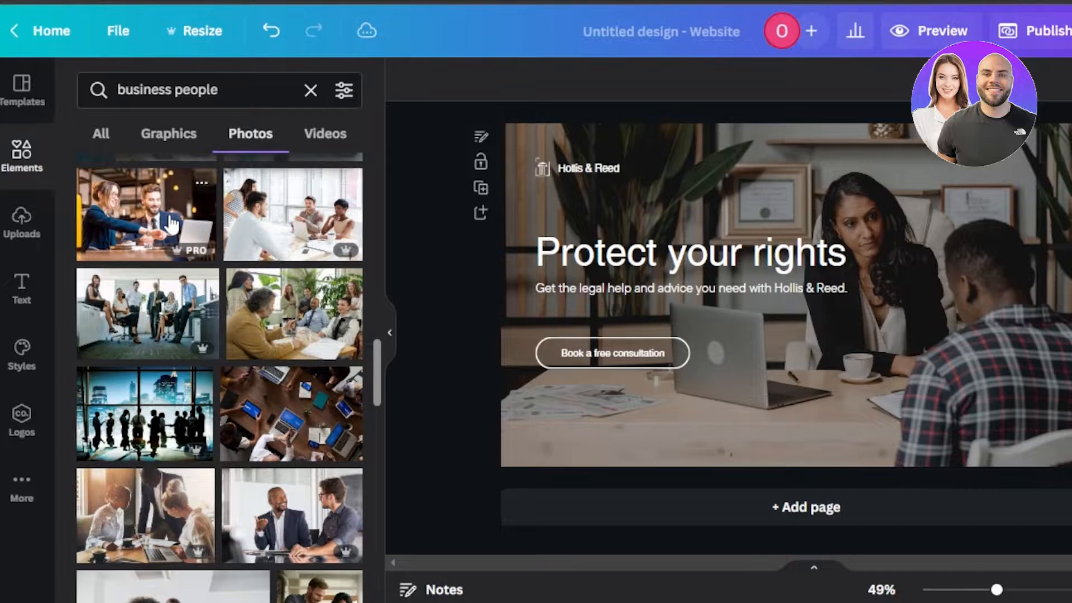
Step: Replace the page's background picture with the photo of the woman and man pointing at a laptop
left_click_drag(162, 218, 580, 343)
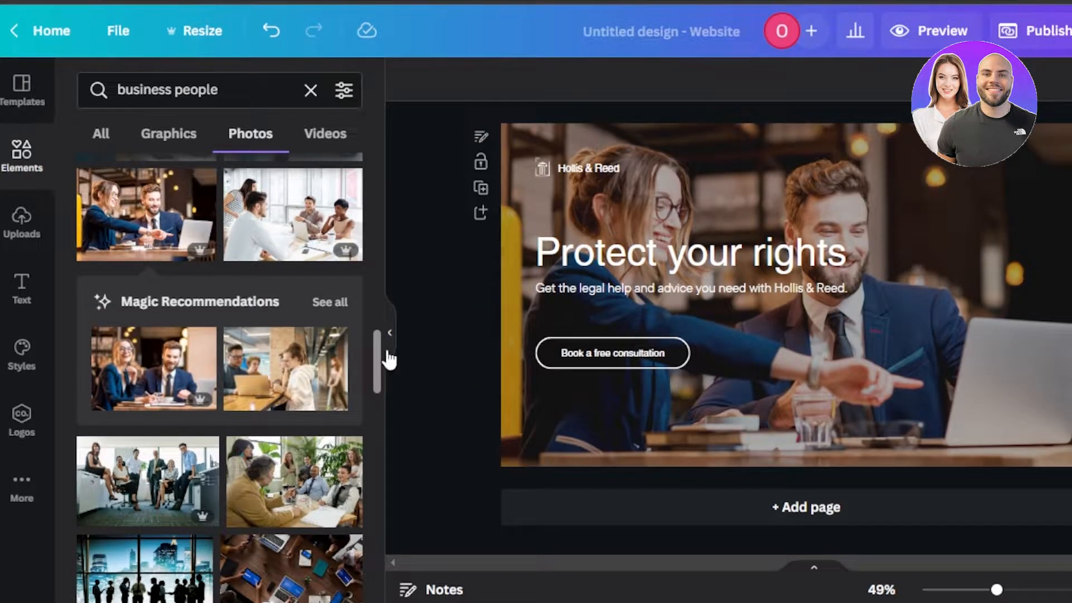
left_click_drag(378, 351, 378, 430)
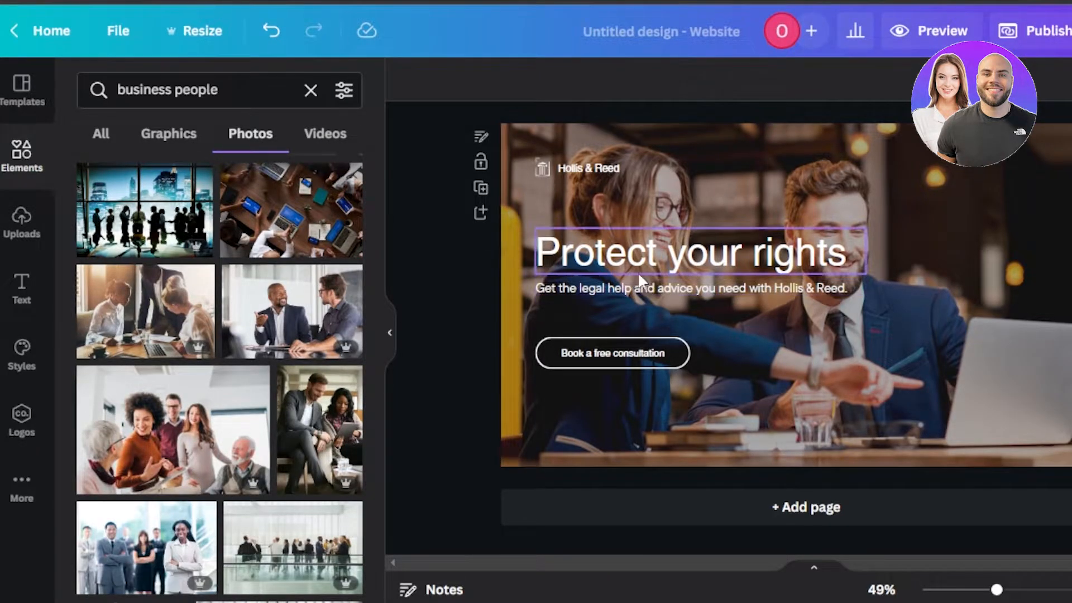
Step: Delete the "Hollis & Reed" name, consultation button, tagline, "Protect your rights" heading and small logo icon from the page
double_click(577, 169)
left_click(597, 221)
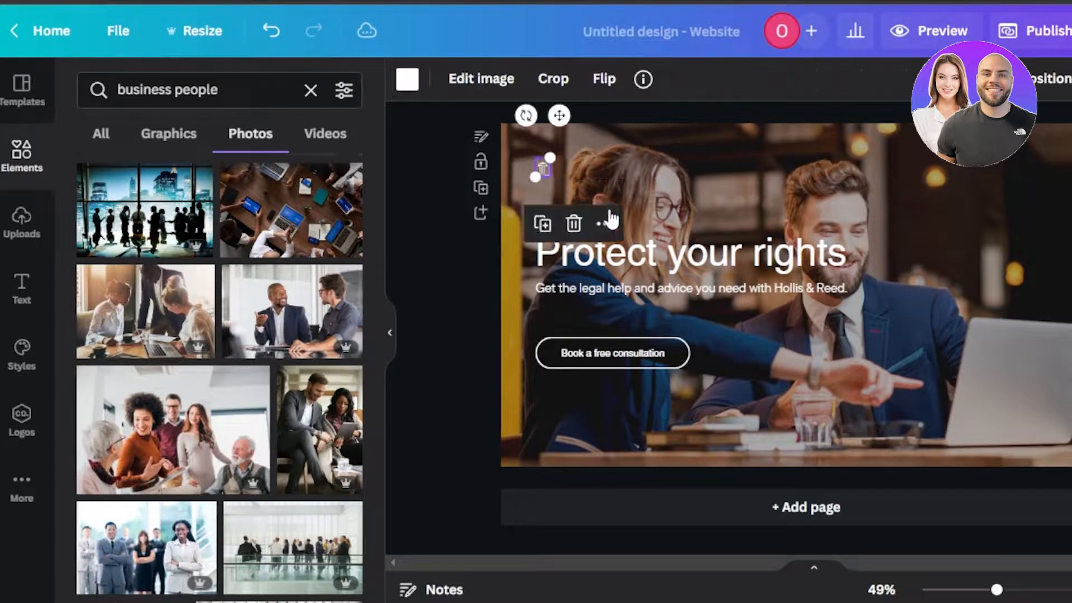
left_click(611, 359)
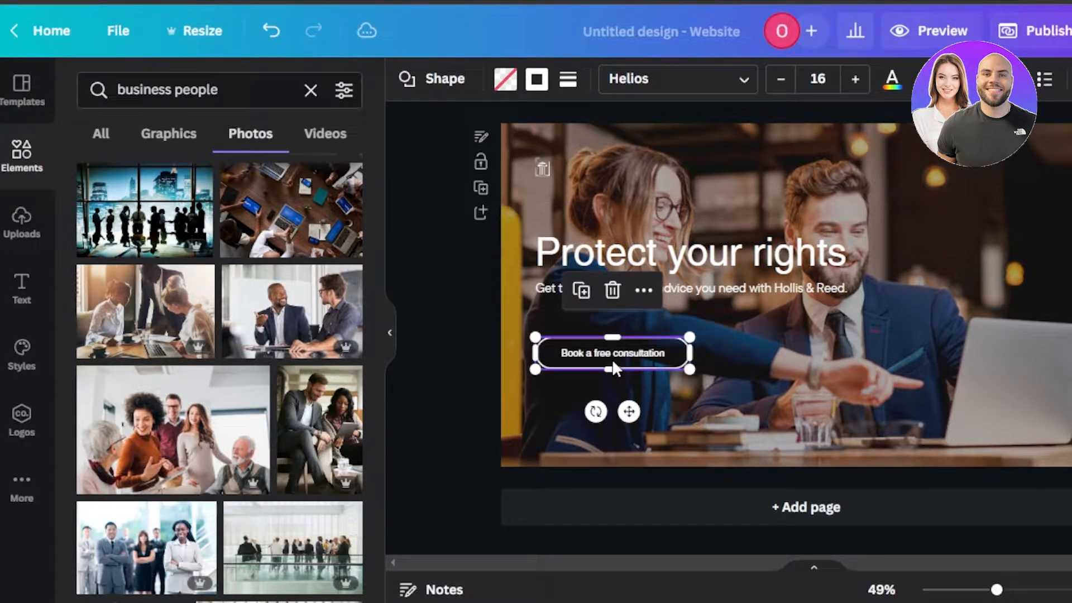
left_click(612, 287)
left_click(657, 287)
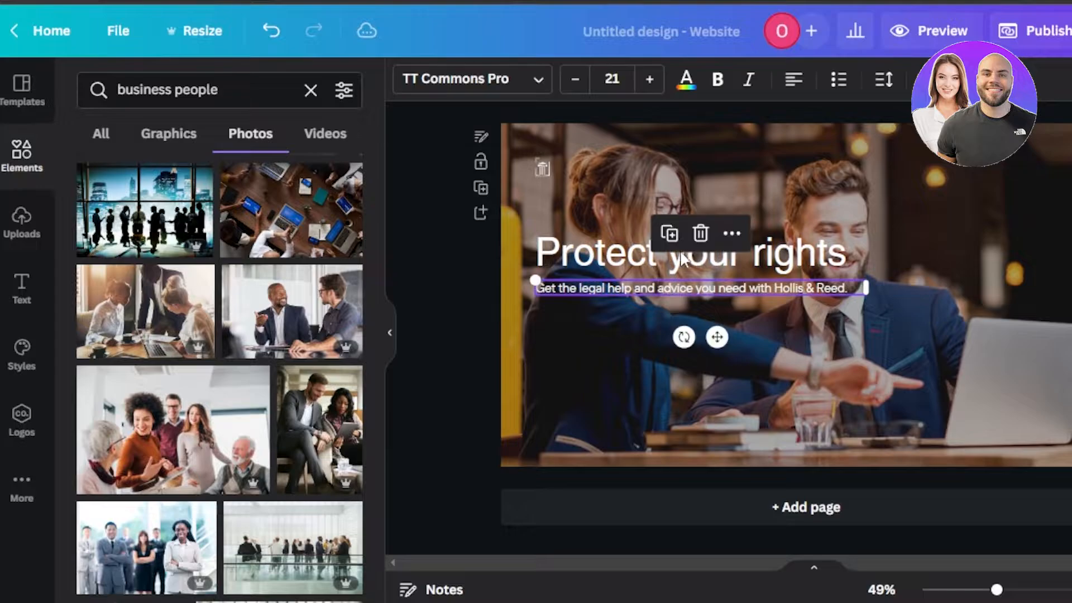
left_click(700, 230)
left_click(695, 255)
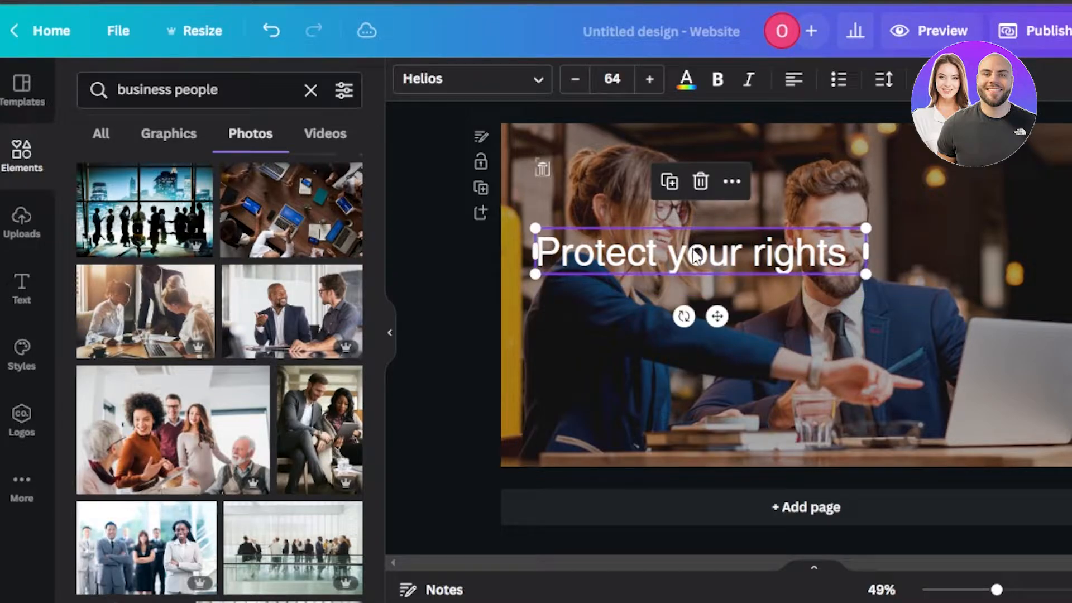
left_click(701, 182)
left_click(541, 171)
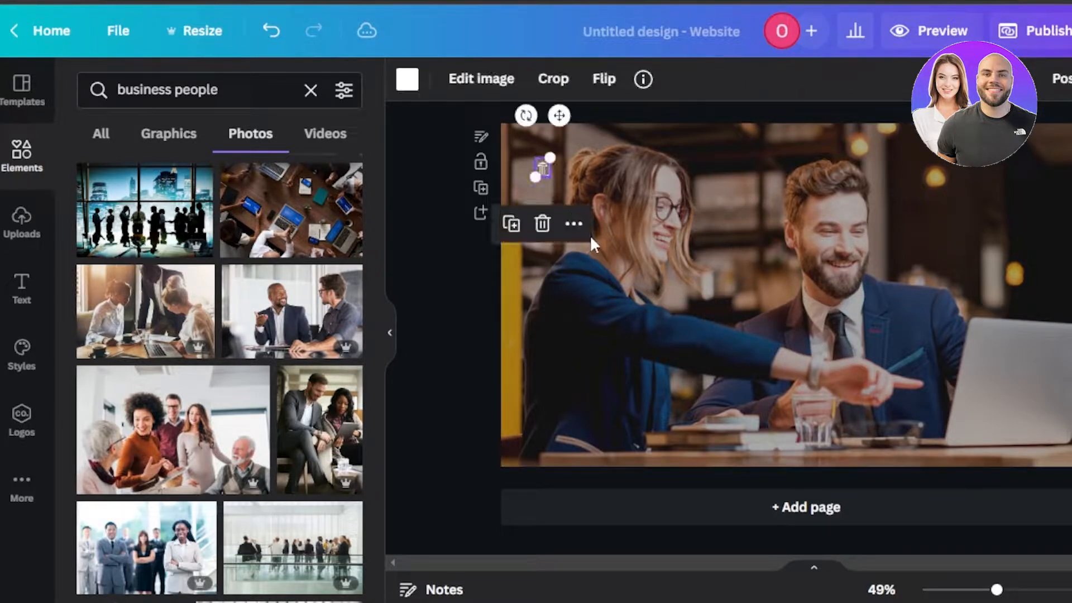
left_click(542, 224)
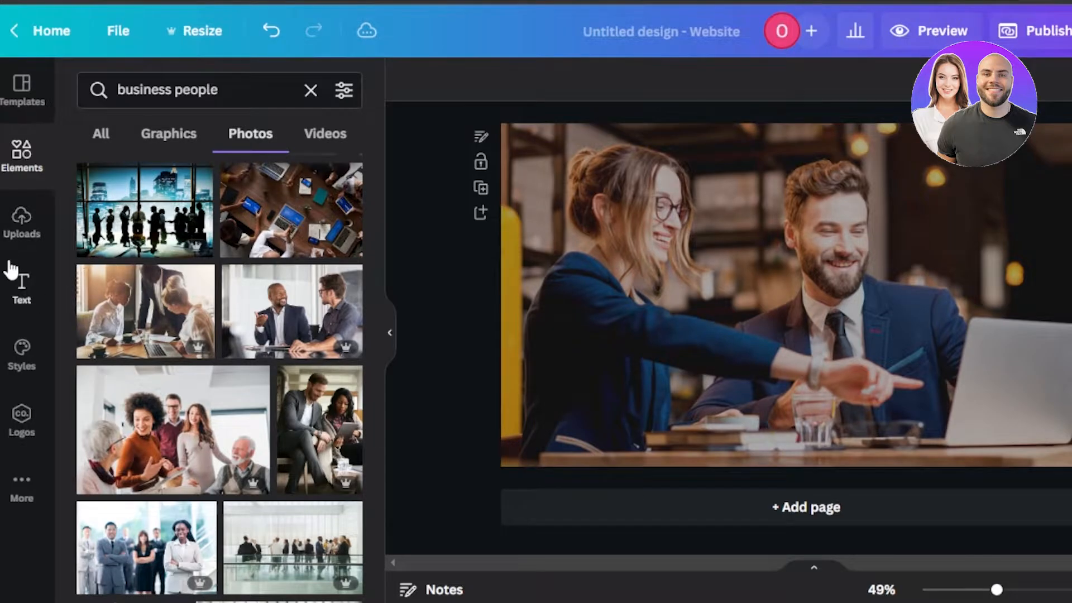
Step: Add a heading reading "THE SOFTWARE COMANY" to the page and shift it slightly up and to the left
left_click(21, 284)
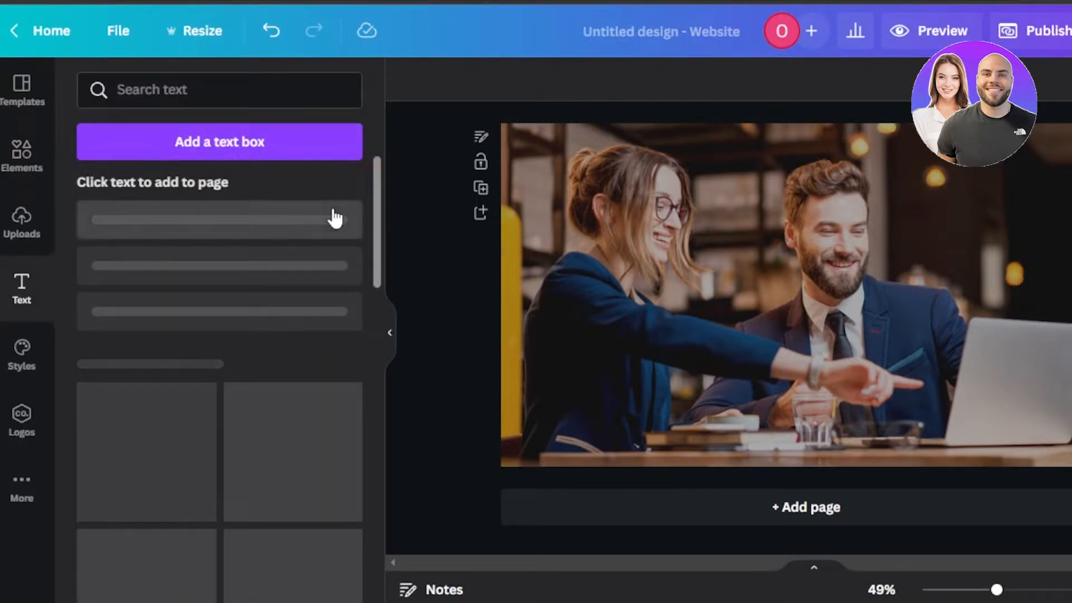
left_click_drag(375, 173, 376, 102)
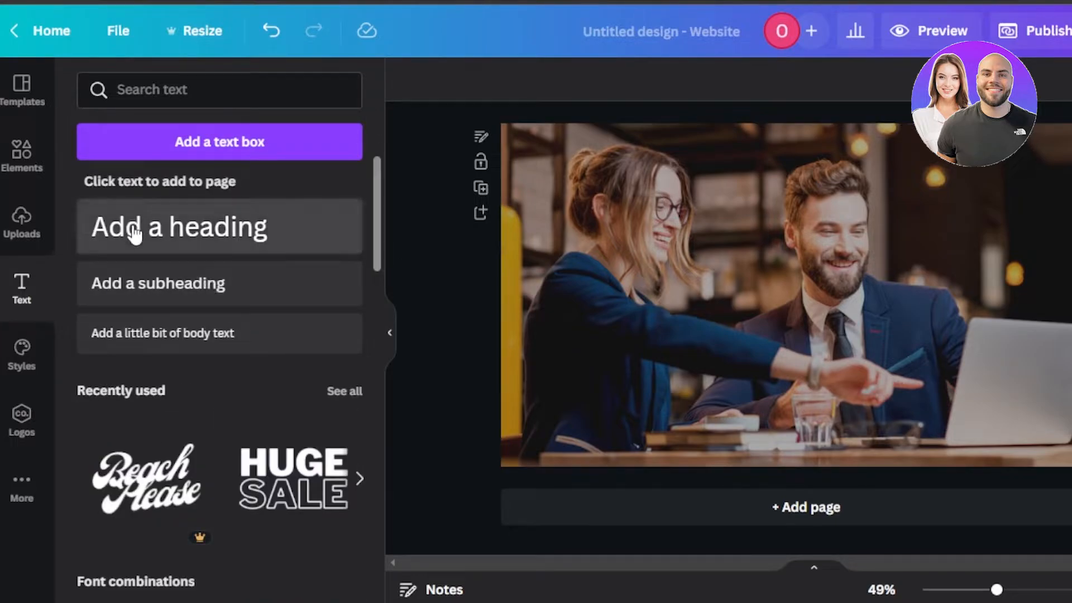
left_click(135, 234)
type("THE SOFTWARE COMANY")
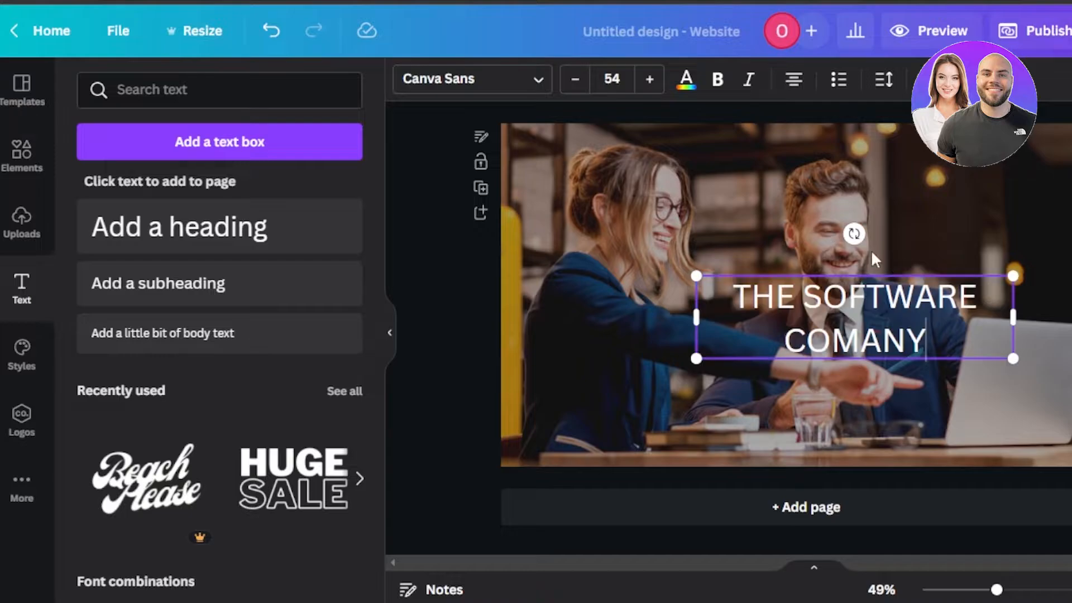
left_click_drag(801, 275, 779, 256)
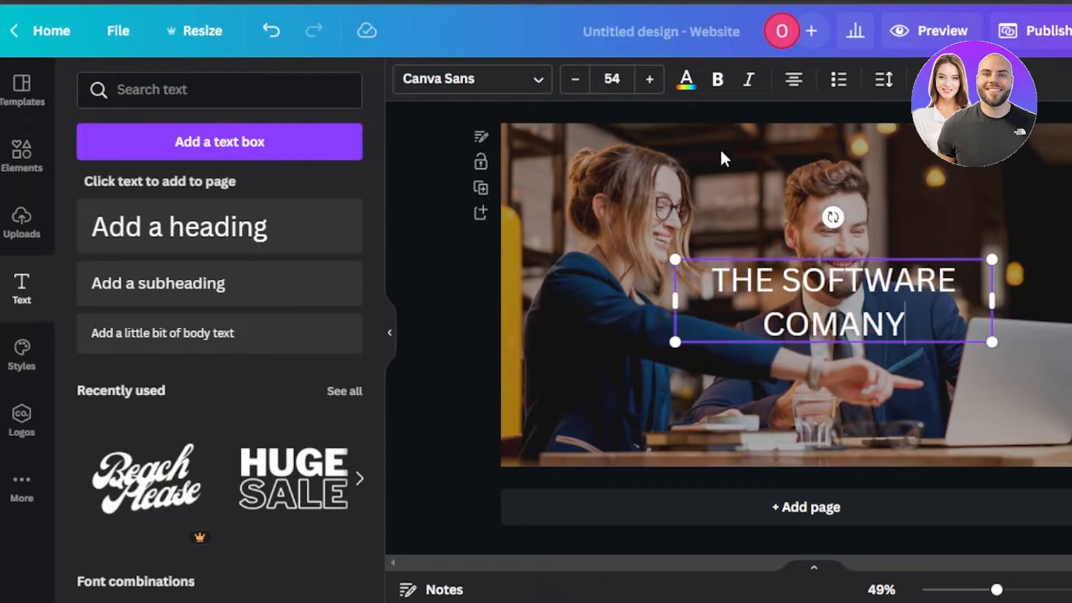
Step: Make the whole "THE SOFTWARE COMANY" heading bold
left_click(717, 81)
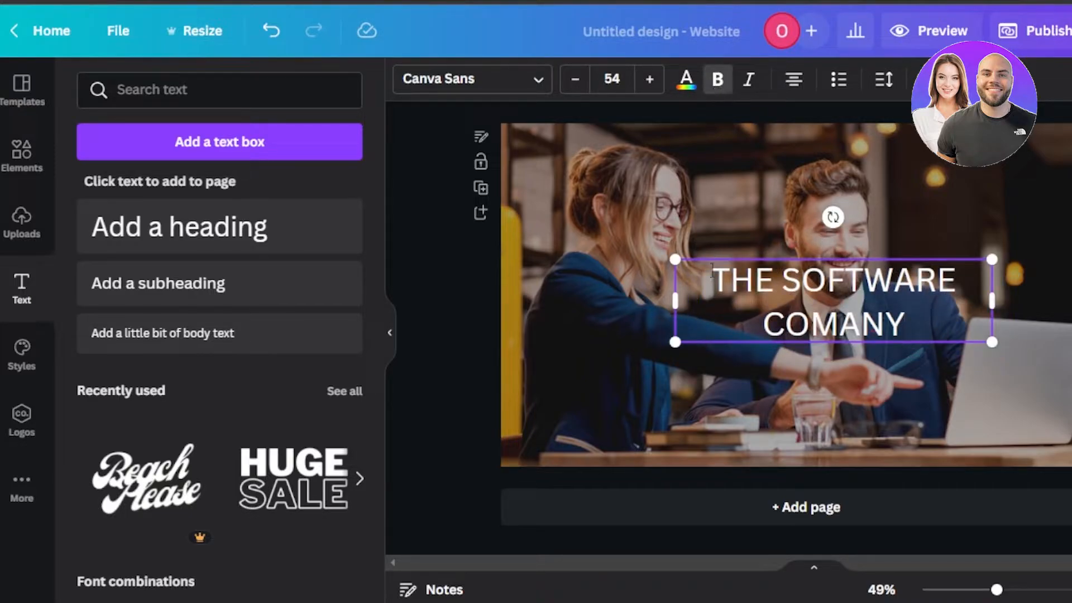
key("ctrl+a")
left_click(717, 79)
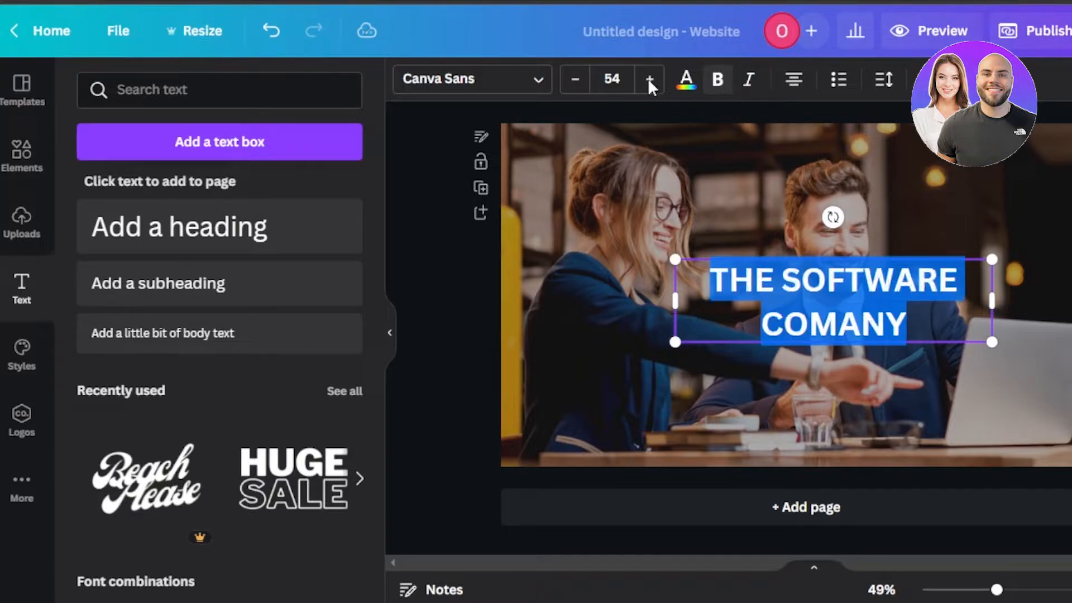
Step: Change the heading's font to Anton, then enlarge it to about size 79.4 and place it over the lower part of the photo
left_click(516, 84)
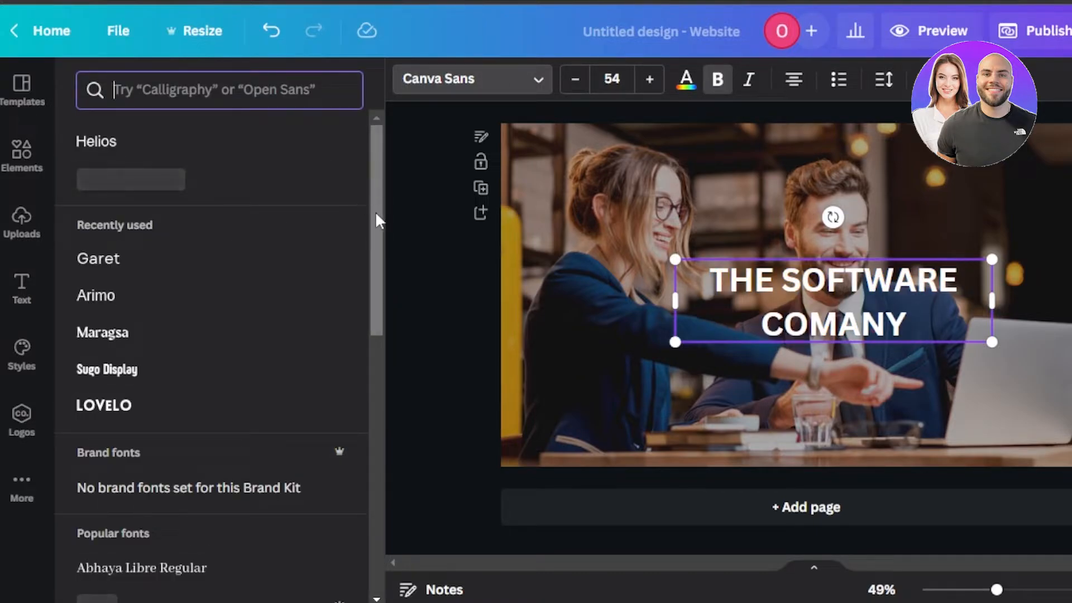
left_click_drag(376, 220, 366, 340)
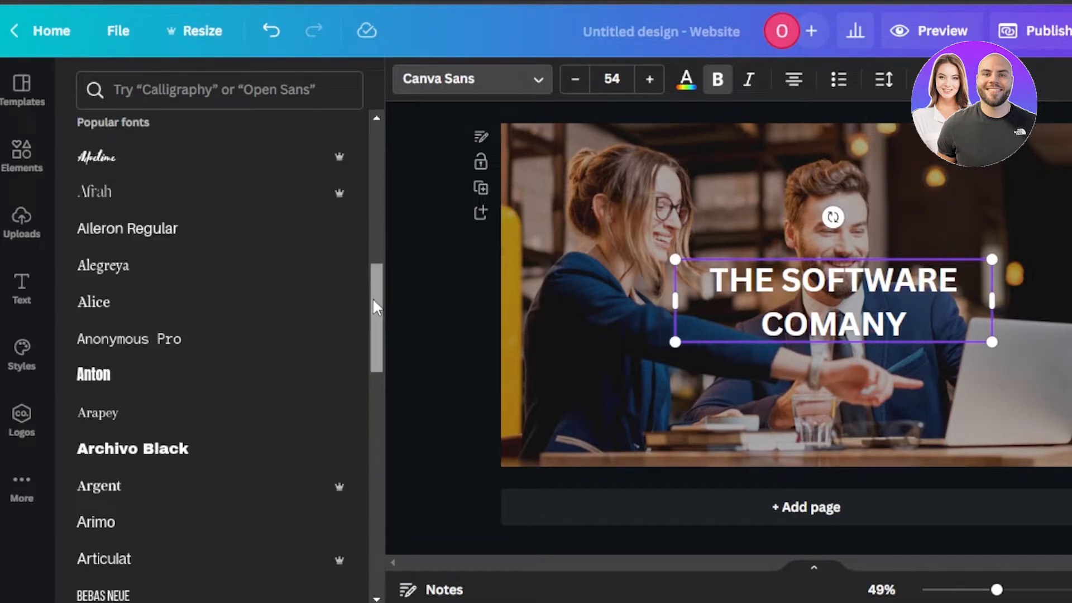
scroll(132, 313, "down", 1)
left_click(67, 307)
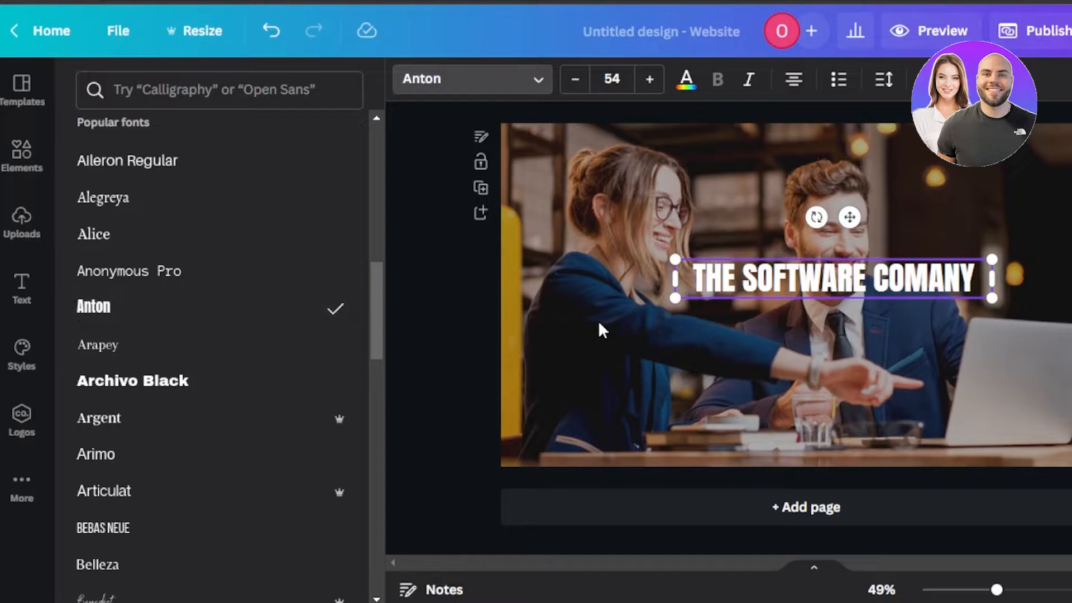
left_click_drag(669, 297, 526, 315)
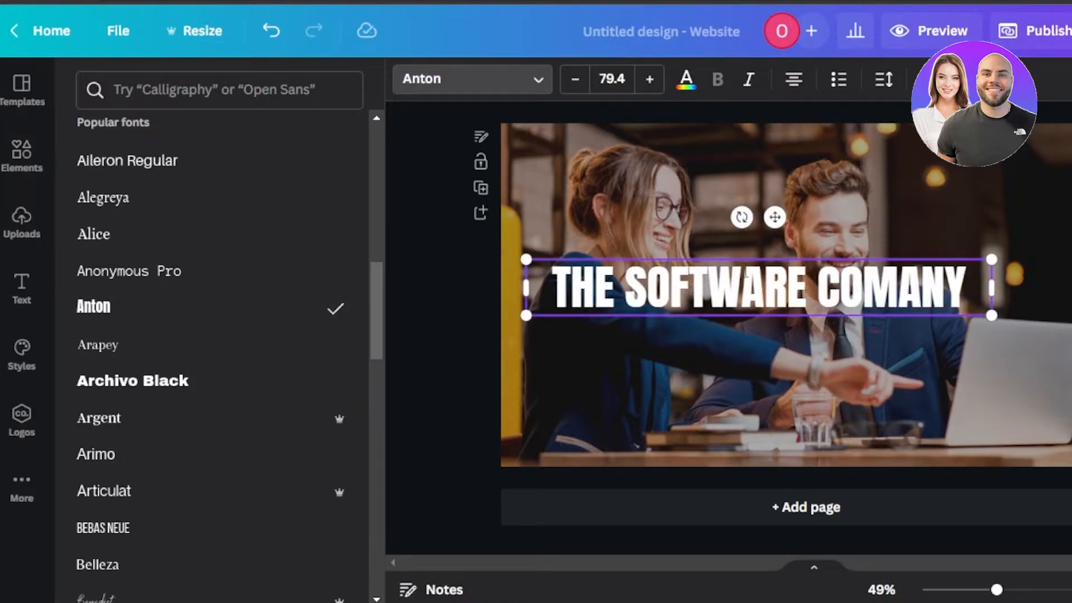
left_click_drag(743, 258, 719, 345)
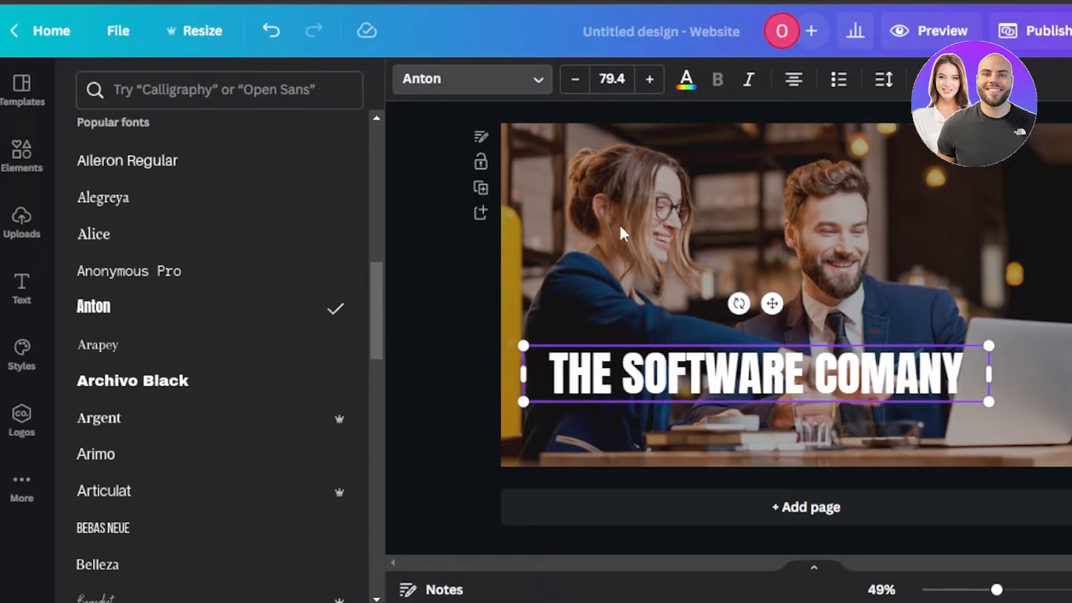
Step: Add a square shape and stretch it into a wide gold bar behind the heading text
left_click(22, 154)
left_click(29, 162)
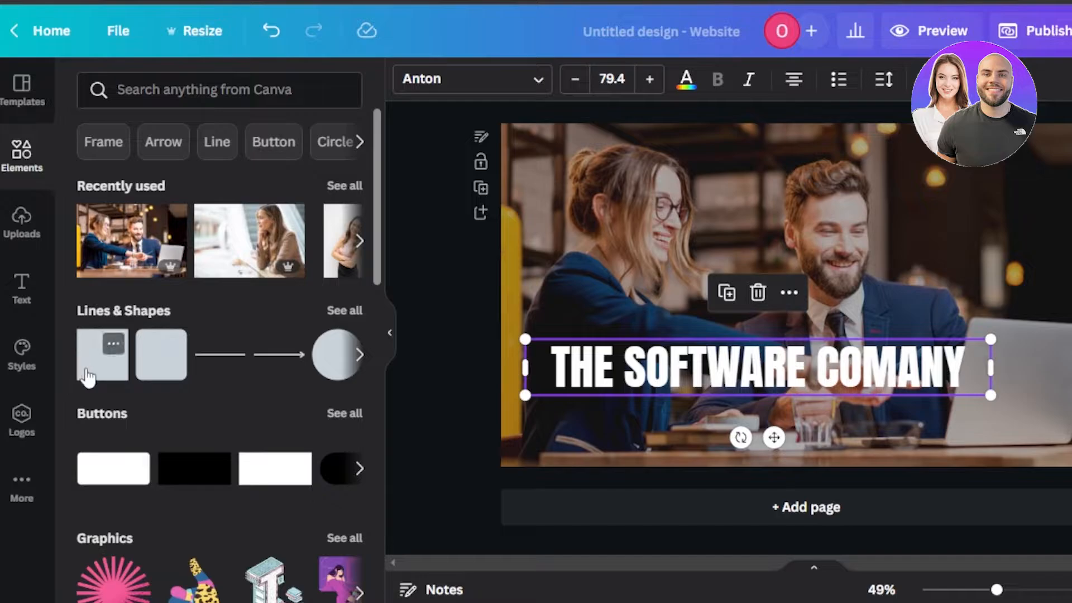
left_click(88, 376)
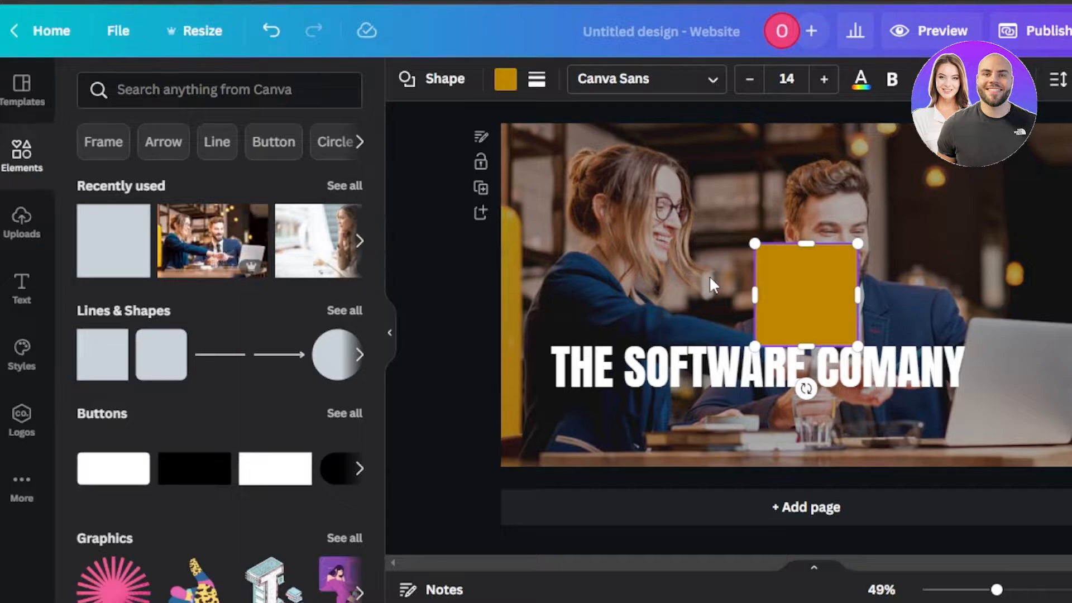
left_click_drag(751, 292, 534, 294)
left_click_drag(858, 295, 1004, 295)
left_click_drag(755, 245, 755, 259)
left_click_drag(754, 308, 743, 374)
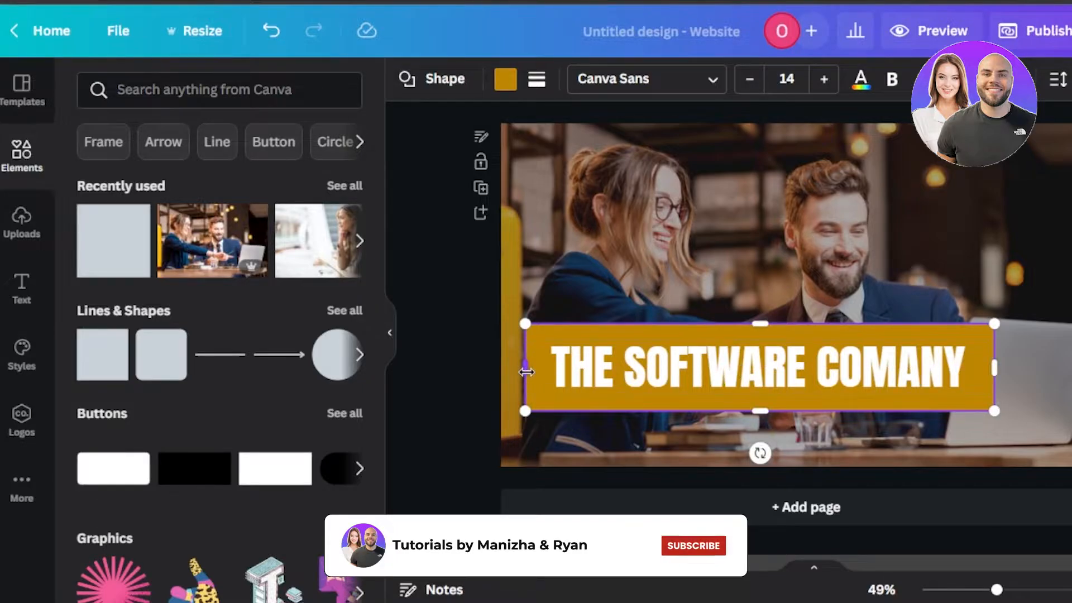
Step: Extend the gold bar across the full page width, trim its height slightly, and move it and the heading lower on the page
left_click_drag(525, 368, 477, 370)
left_click_drag(994, 367, 1069, 387)
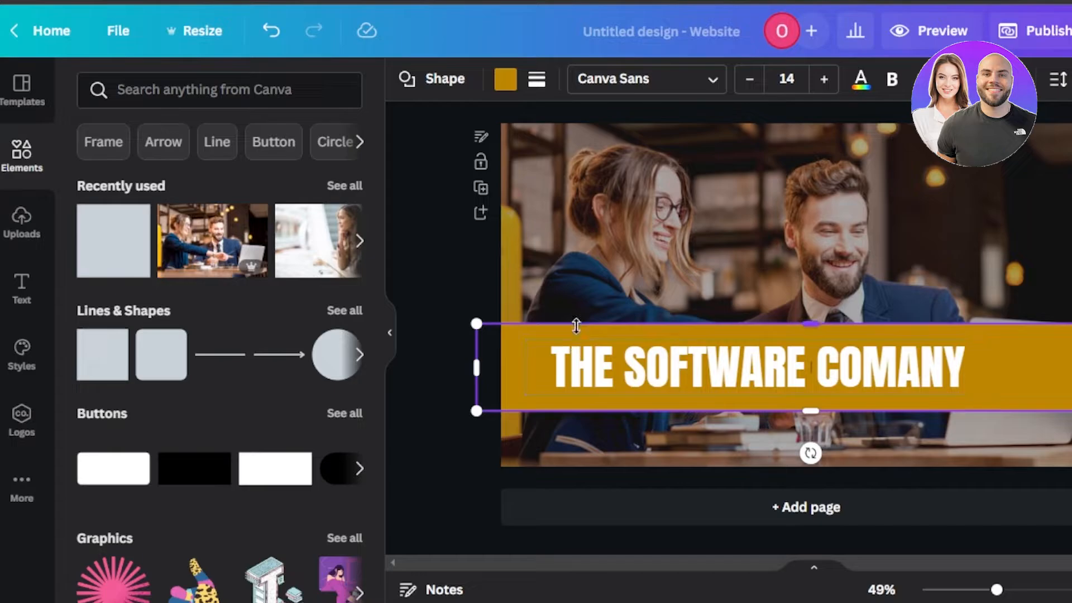
left_click_drag(576, 325, 577, 331)
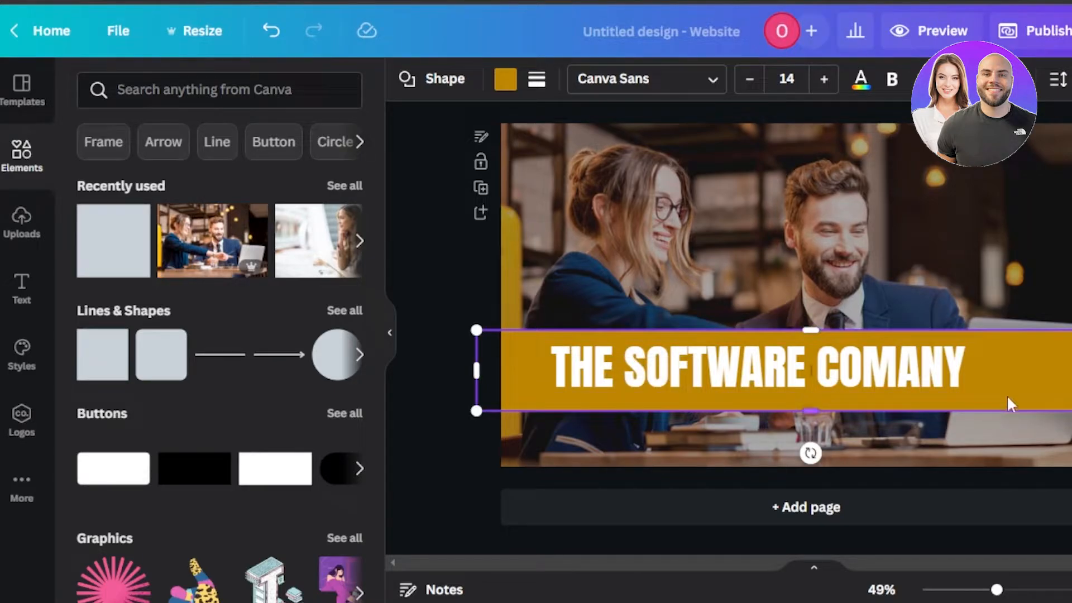
left_click_drag(1038, 353, 1036, 374)
mouse_move(900, 368)
left_mouse_down()
mouse_move(901, 390)
mouse_move(949, 392)
mouse_move(915, 382)
left_mouse_up()
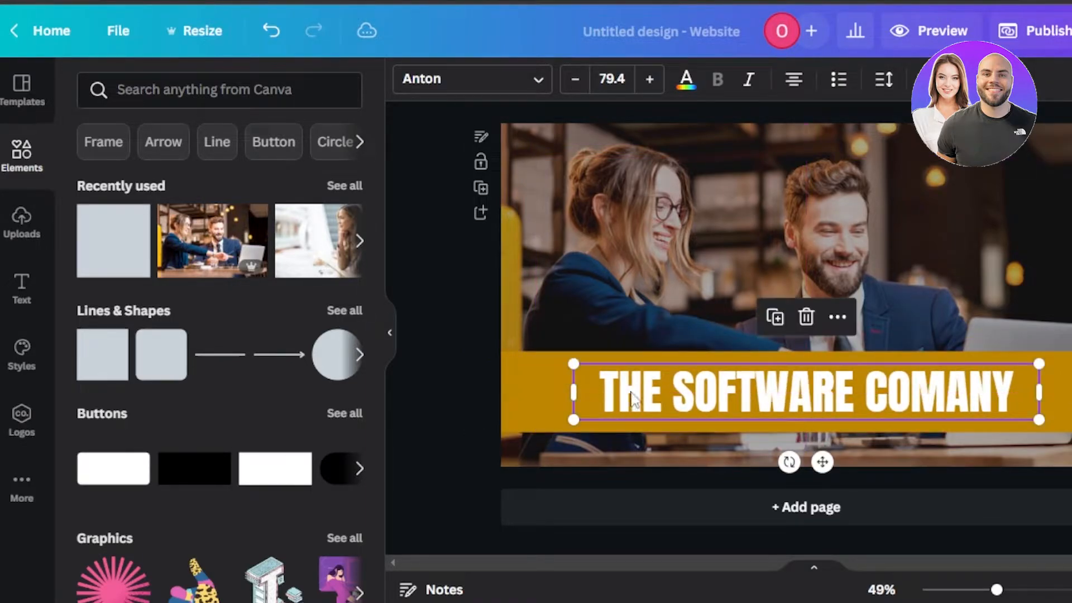
Step: Set the gold bar's transparency to 47 and deselect it
left_click(549, 395)
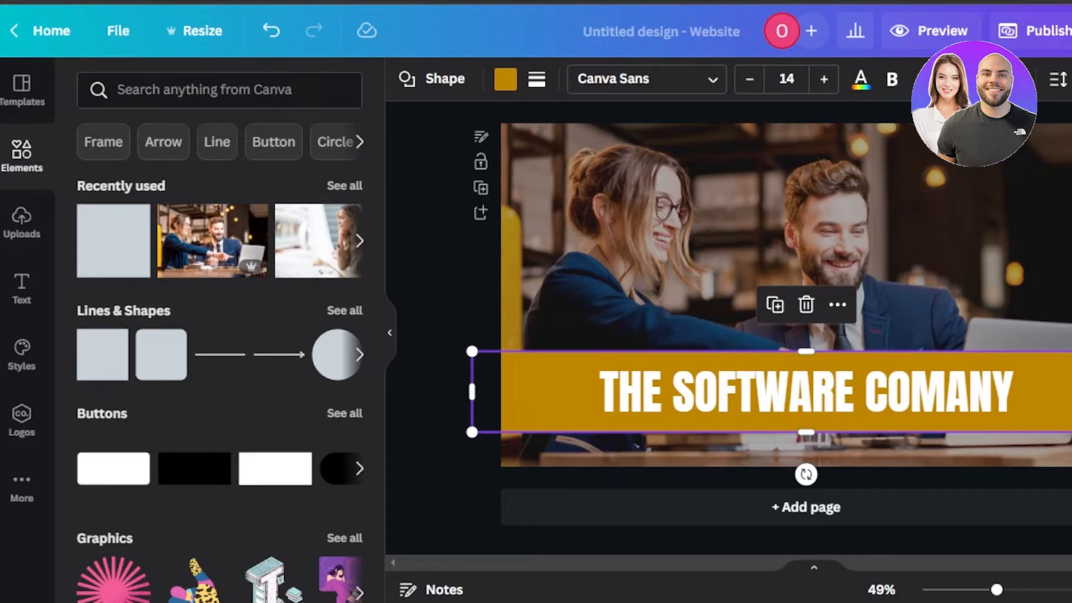
left_click(1070, 80)
left_click(1020, 124)
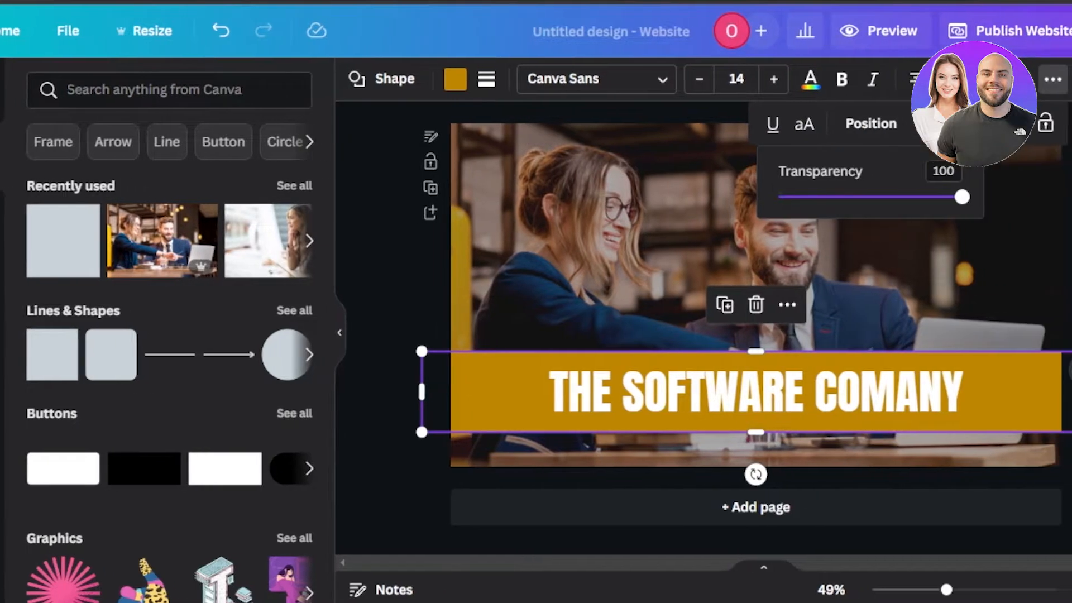
left_click_drag(963, 203, 865, 199)
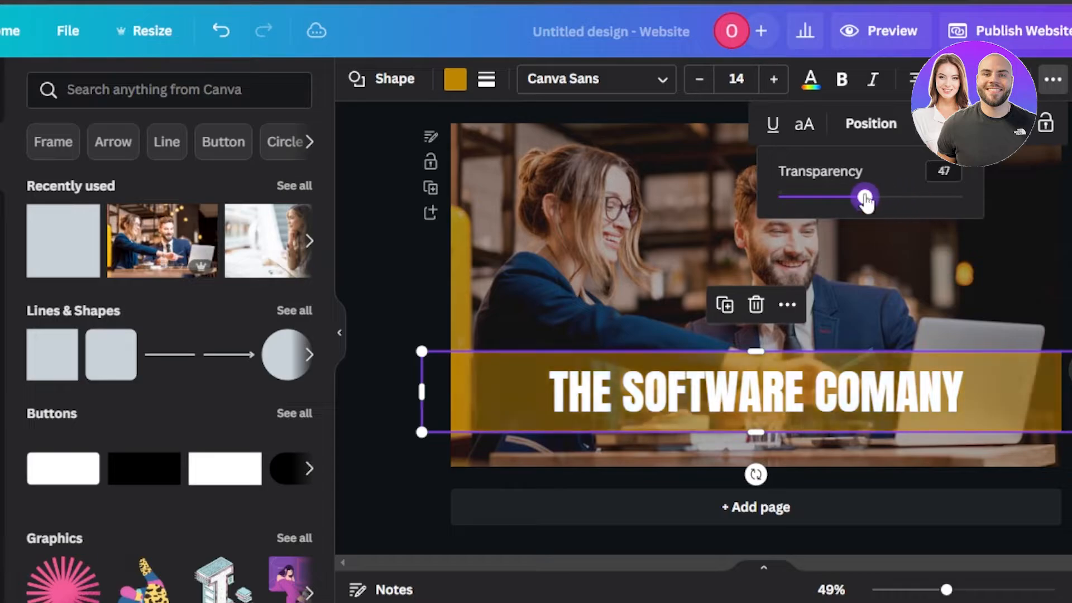
left_click(1040, 263)
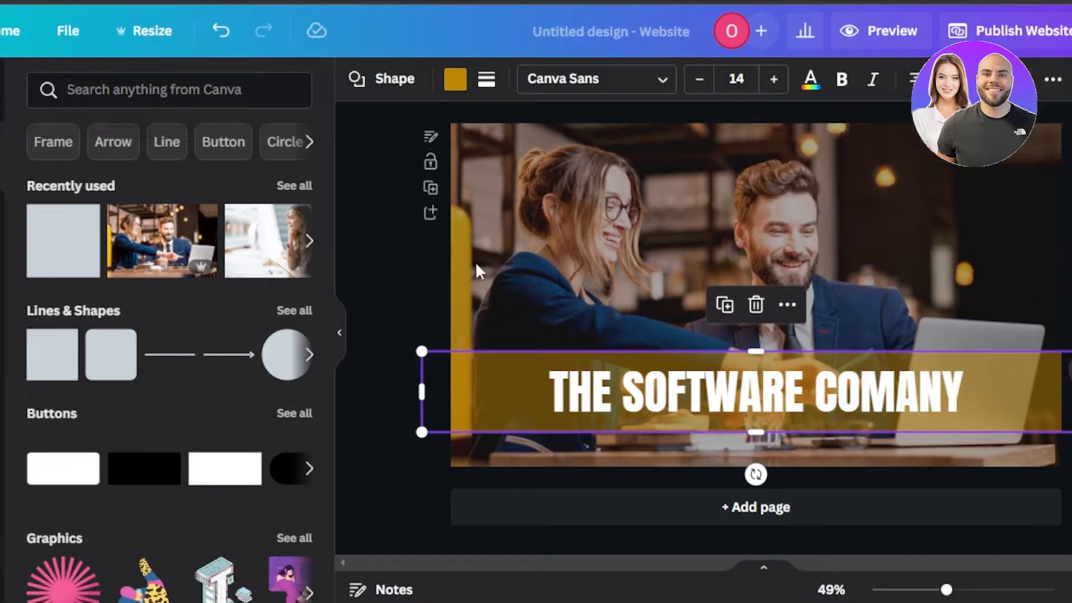
left_click(437, 258)
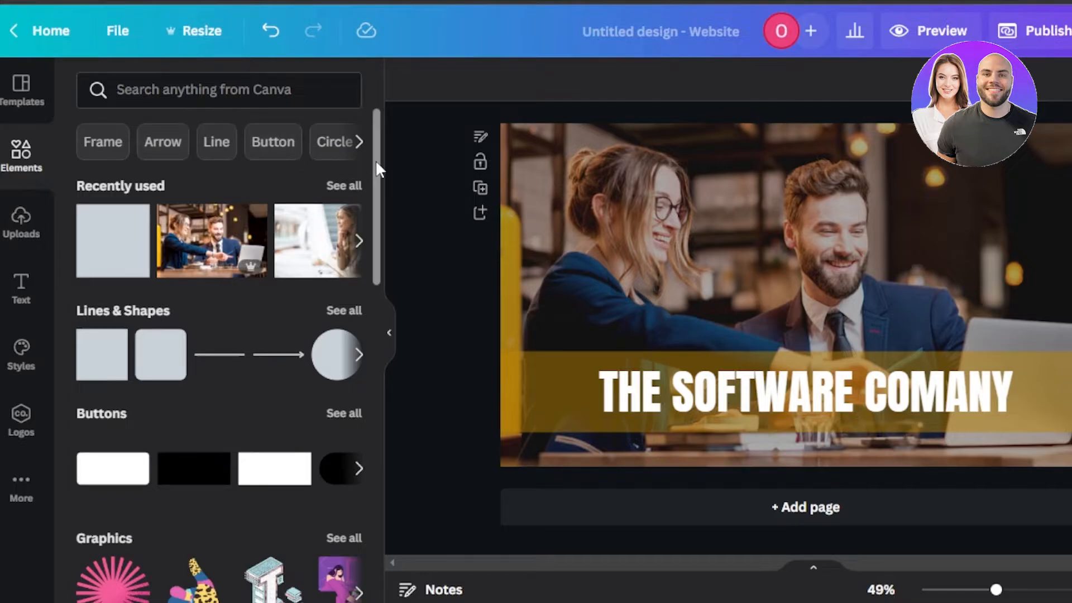
left_click_drag(375, 159, 374, 216)
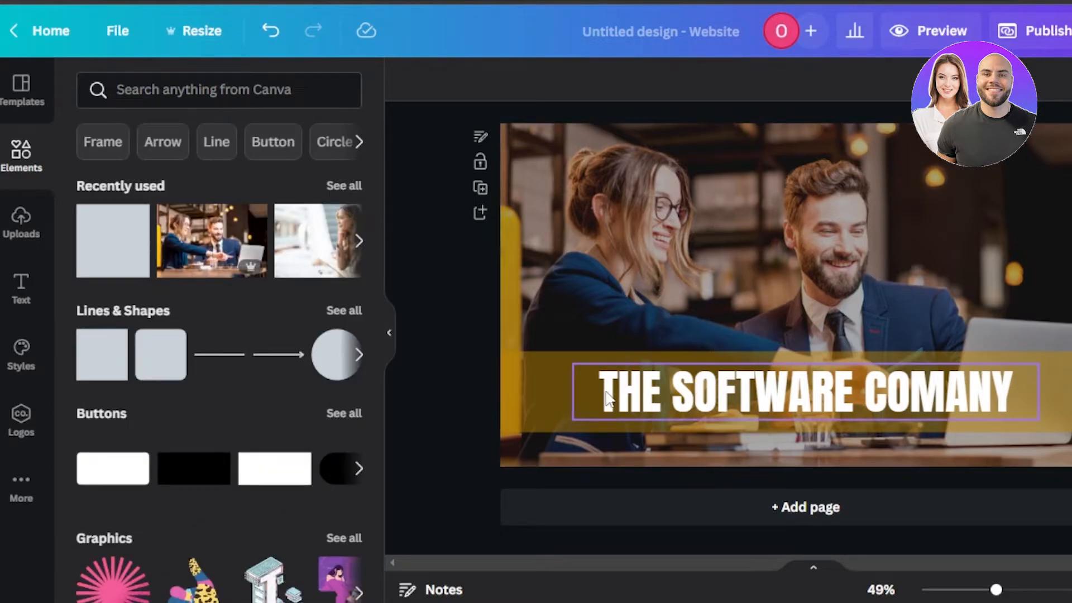
mouse_move(560, 390)
left_mouse_down()
mouse_move(495, 388)
mouse_move(559, 394)
left_mouse_up()
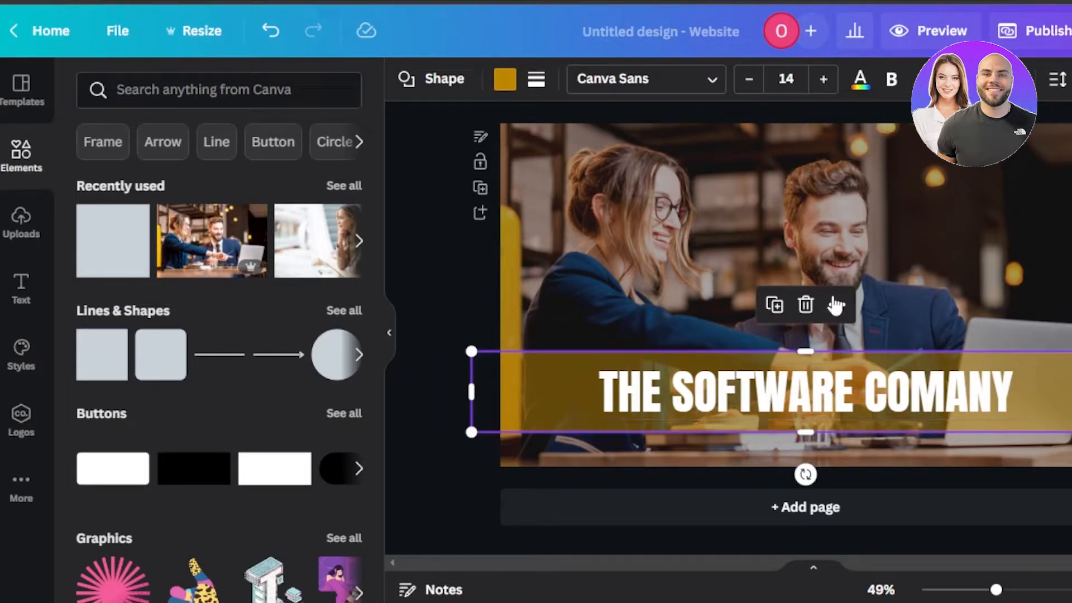
Step: Add a second page and apply the "Why work with us" page of the White Grey Law Firm Clean Grids Law Firm Website template
left_click(882, 523)
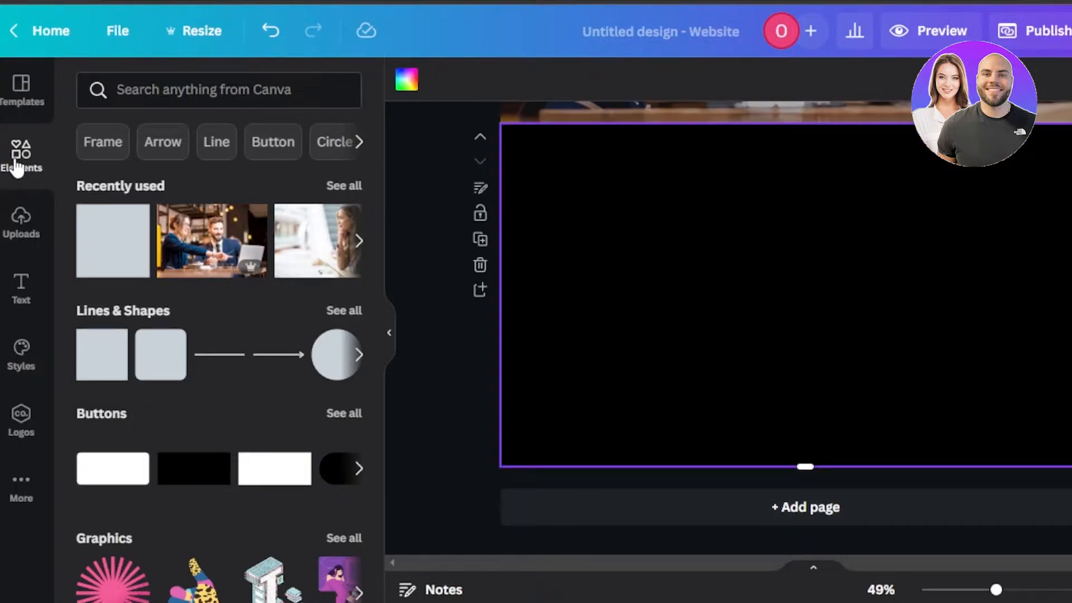
left_click(24, 84)
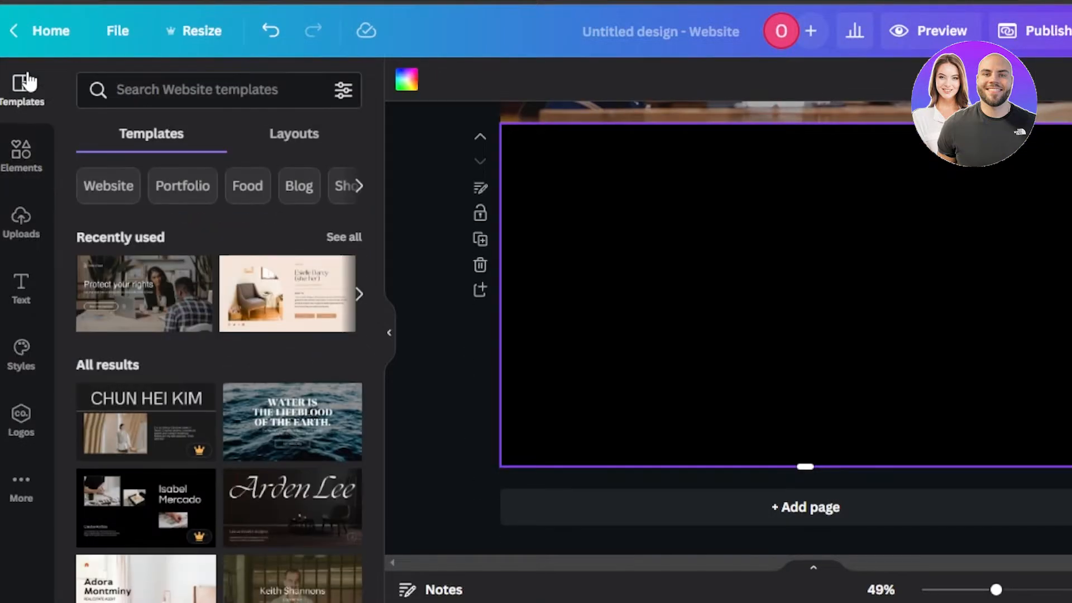
left_click(138, 306)
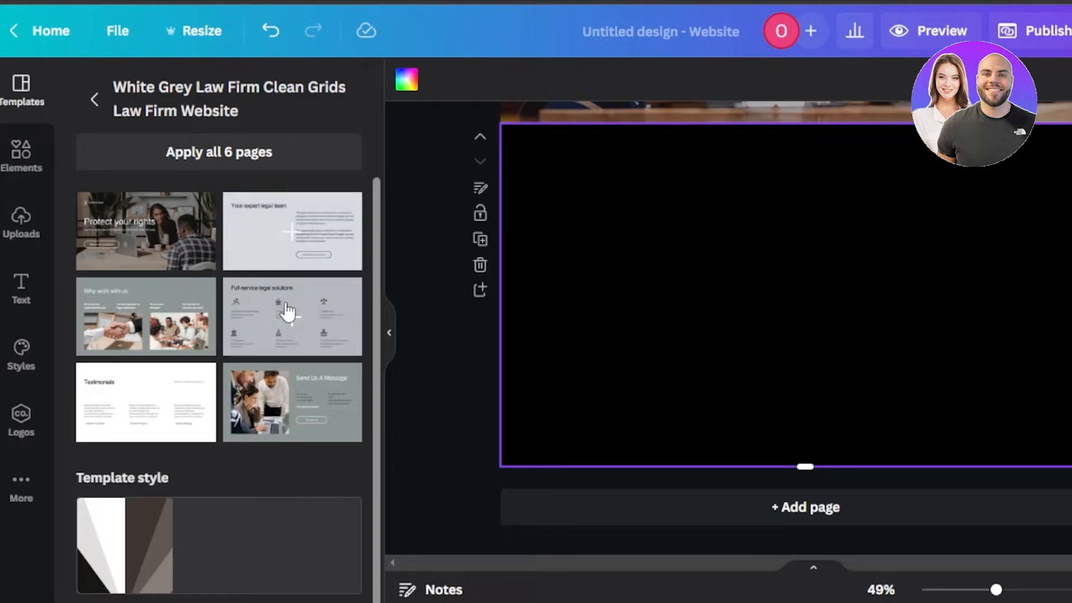
left_click(135, 335)
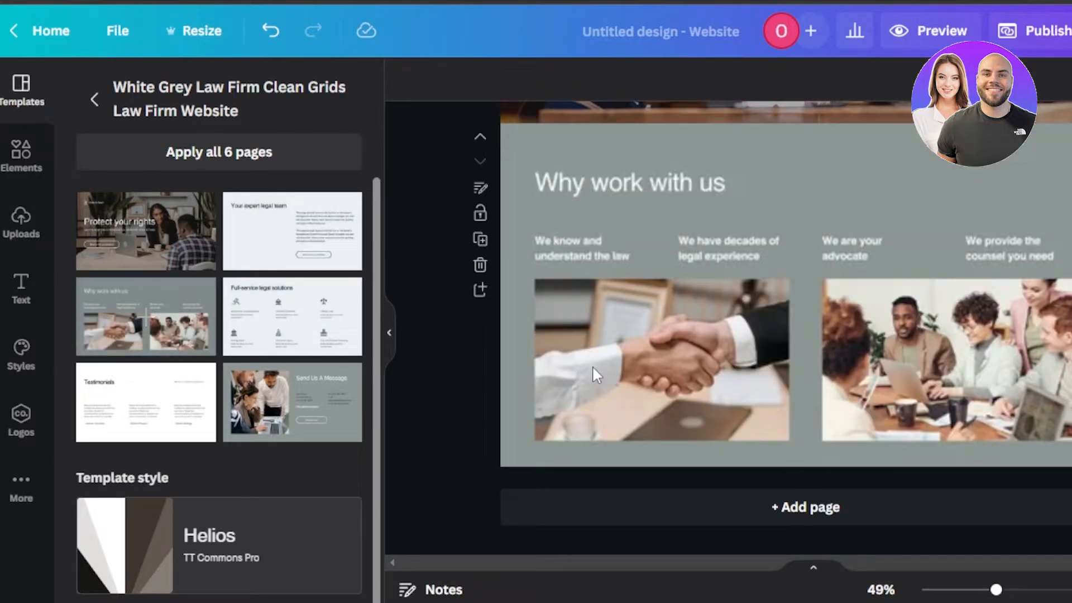
Step: Change the background of the "Why work with us" page to the muted gold colour #B2A381
left_click(782, 182)
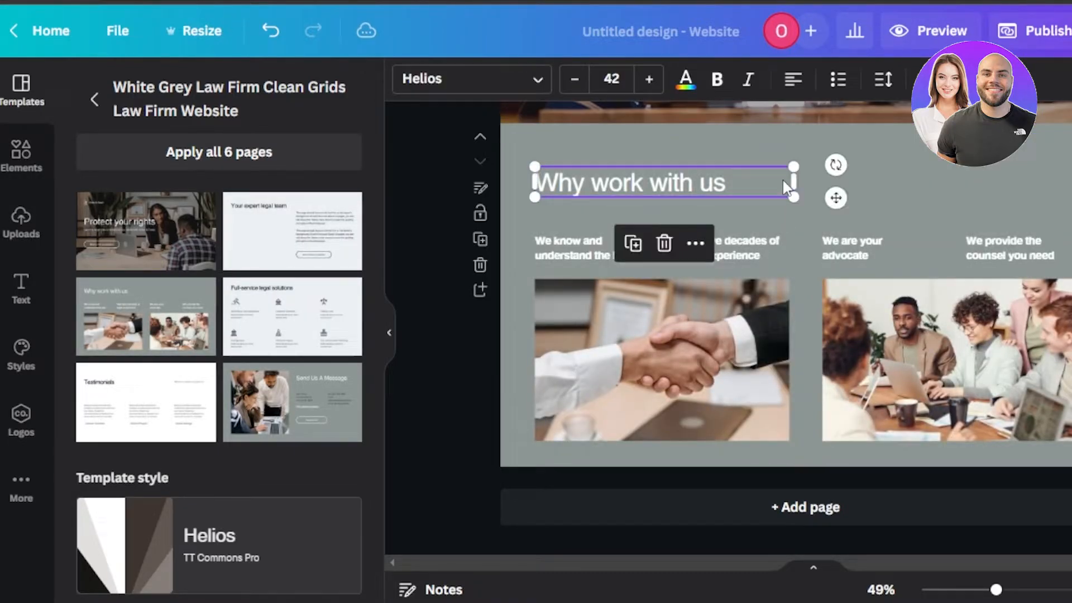
left_click(638, 142)
left_click(410, 83)
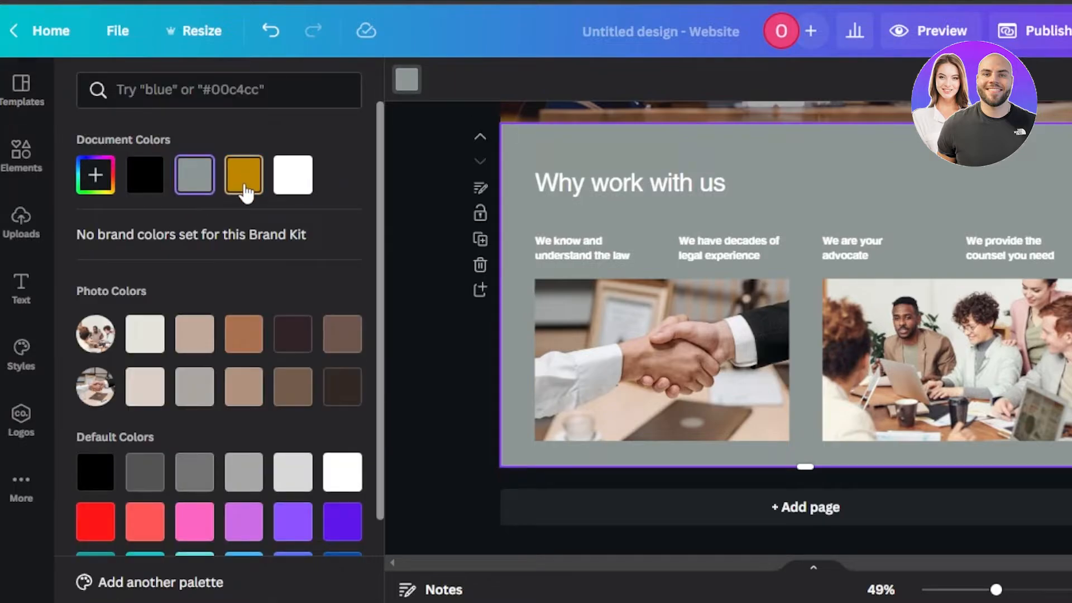
left_click(243, 182)
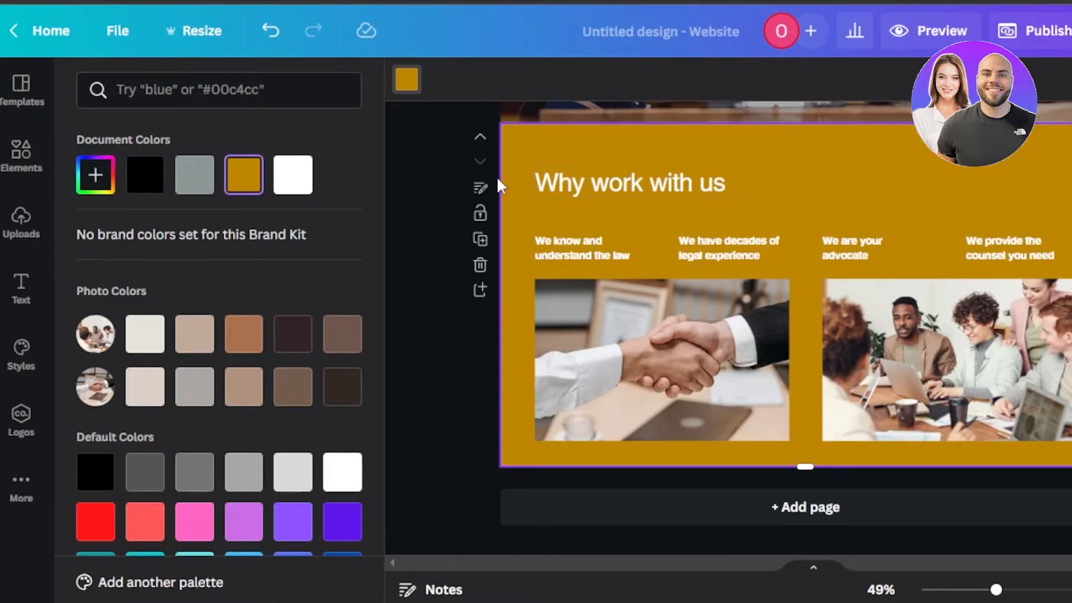
left_click(406, 90)
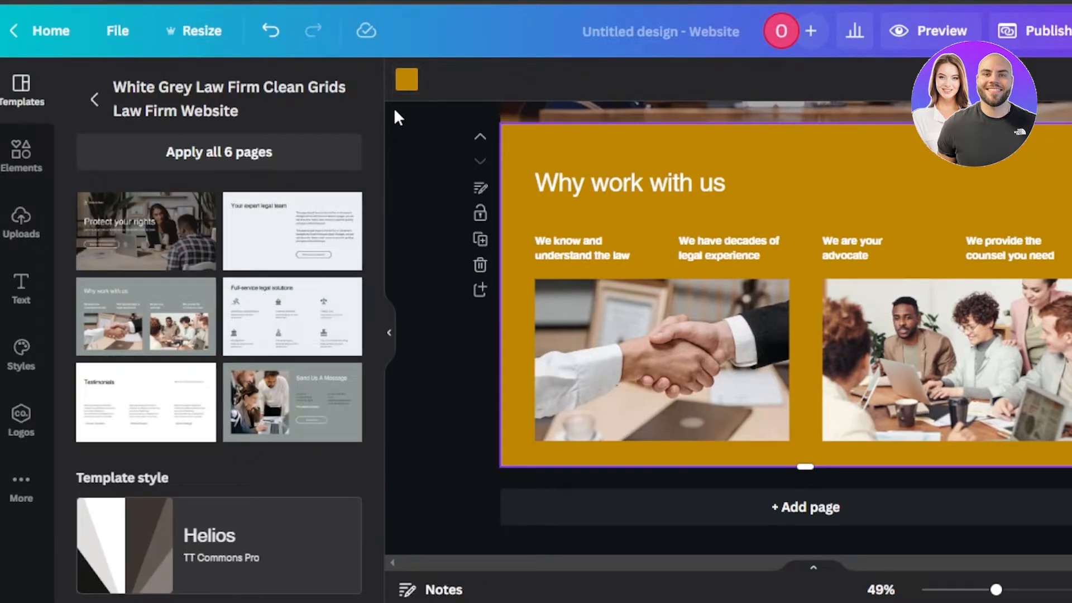
left_click(414, 80)
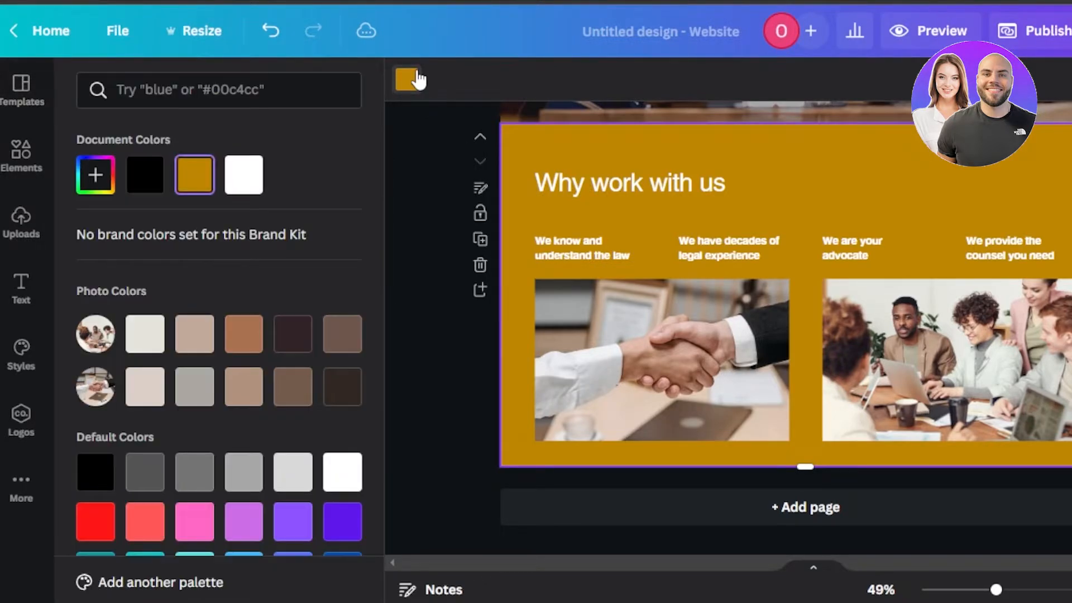
left_click(93, 175)
left_click_drag(330, 245, 159, 248)
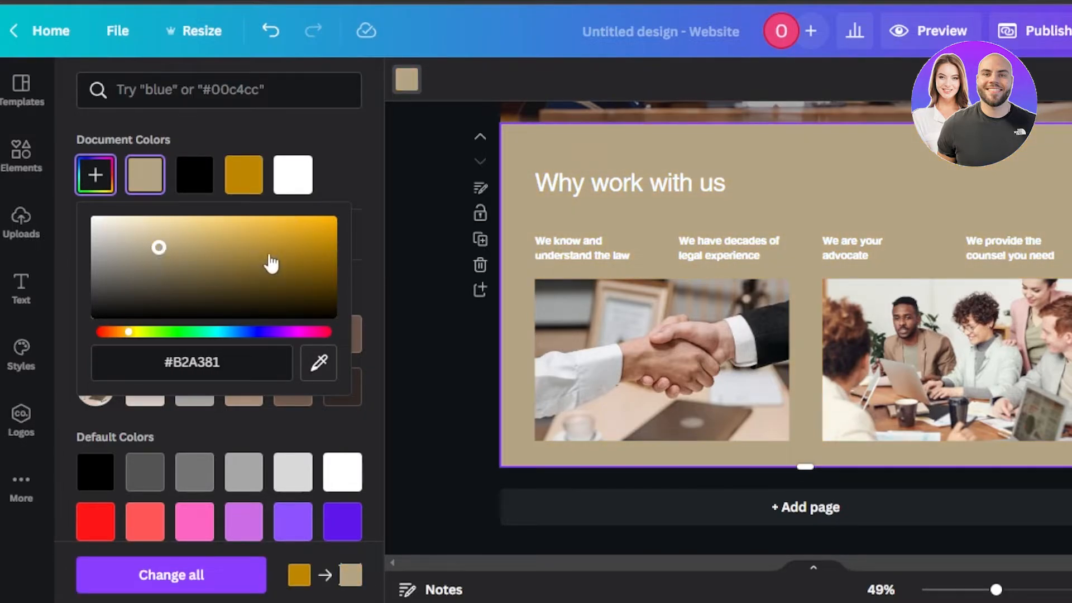
left_click(428, 320)
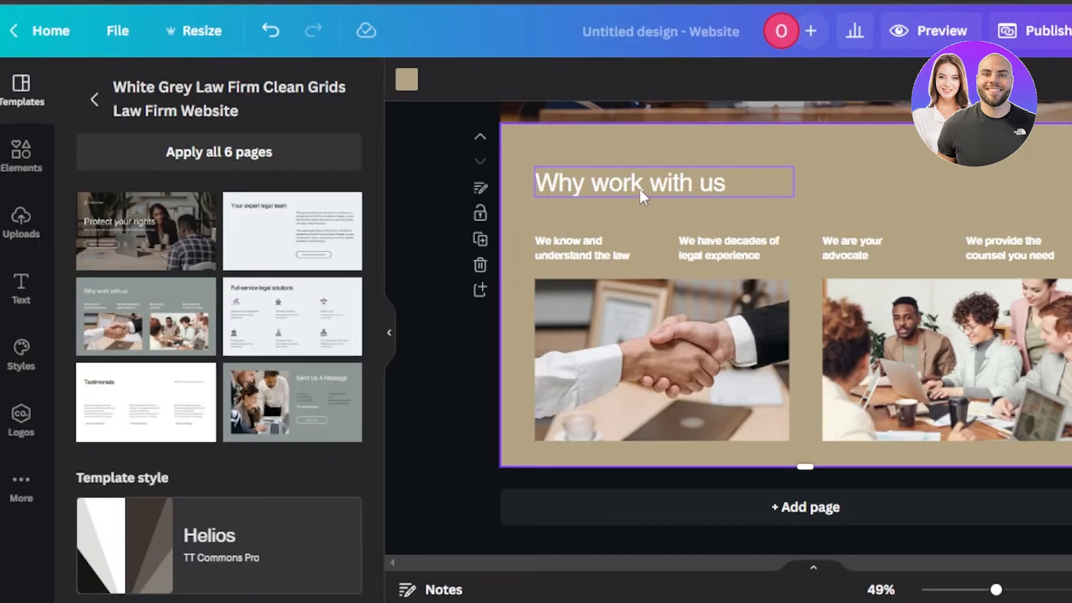
Step: Add a subheading text box to the "Why work with us" page
left_click(639, 187)
left_click(628, 356)
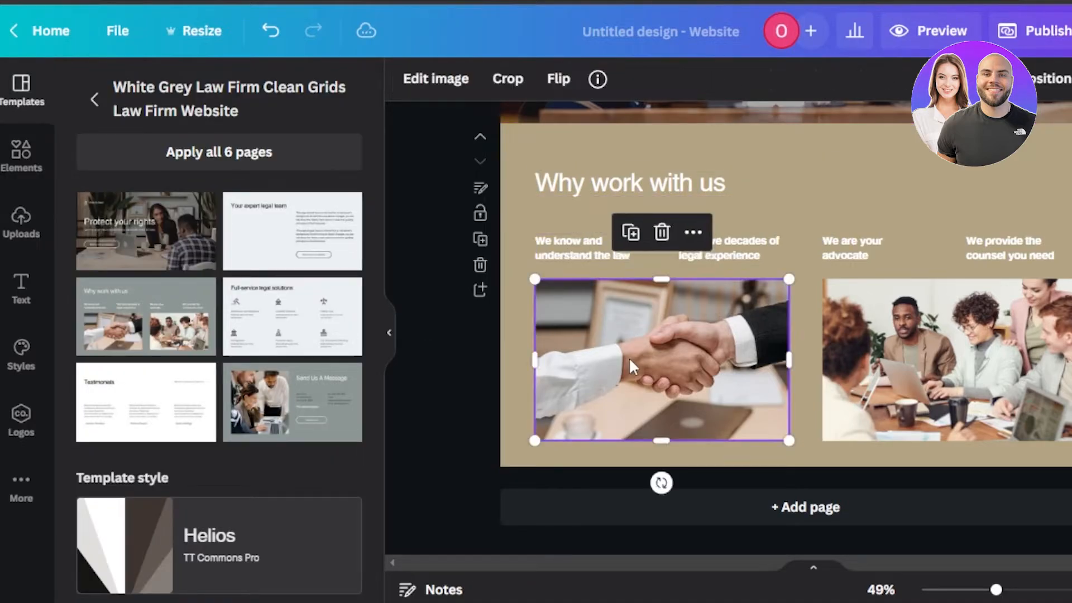
left_click(21, 153)
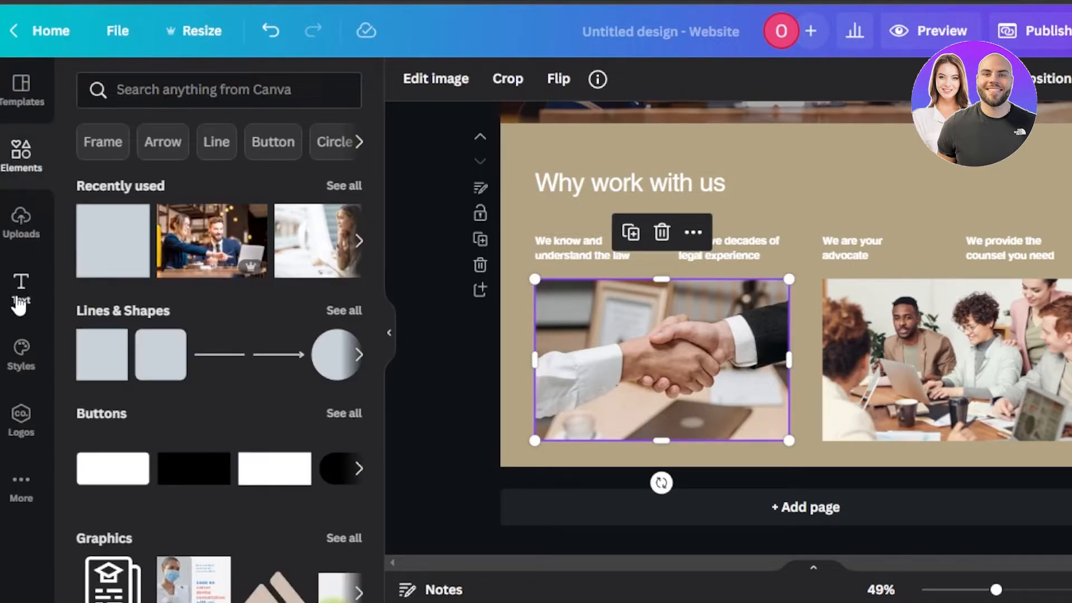
left_click(19, 301)
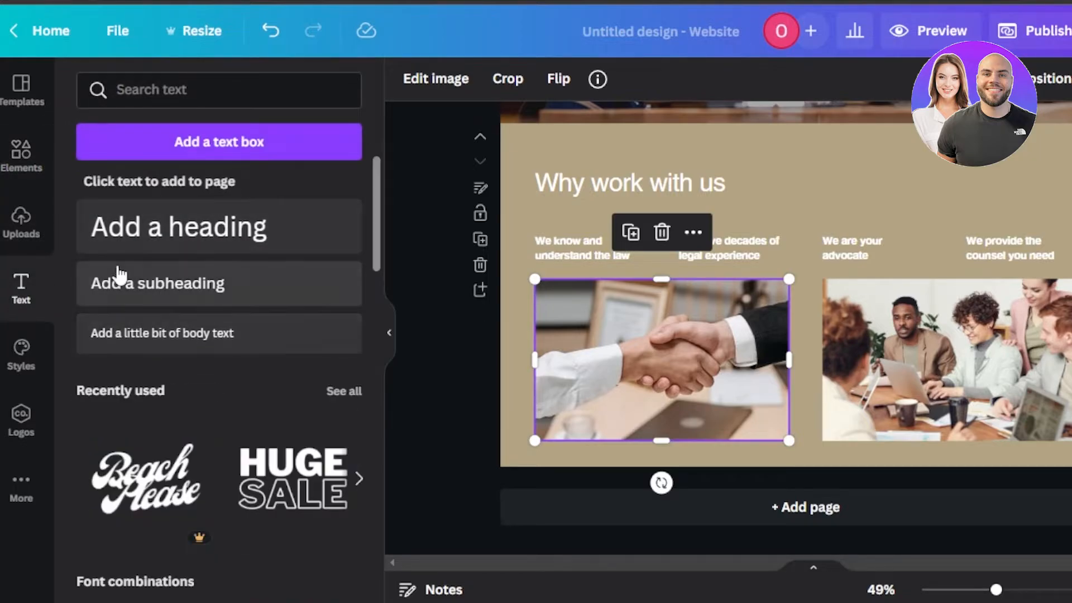
left_click(218, 299)
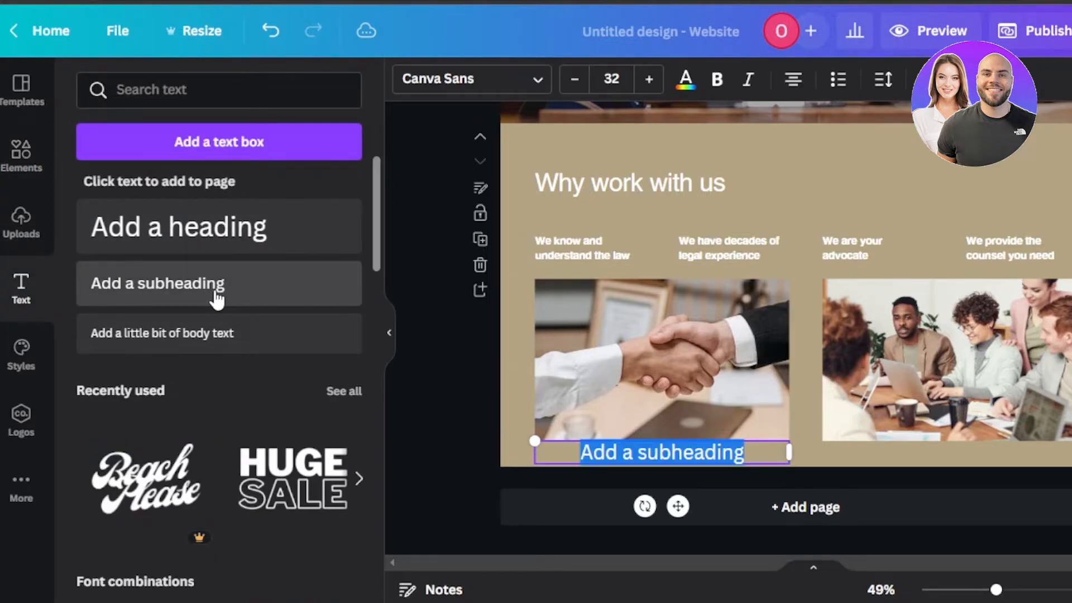
Step: Replace the new subheading's placeholder text with "About Us"
left_click(760, 451)
key("BackSpace")
key("BackSpace")
key("BackSpace")
key("BackSpace")
key("BackSpace")
key("BackSpace")
key("BackSpace")
key("BackSpace")
key("BackSpace")
key("BackSpace")
key("BackSpace")
key("BackSpace")
key("BackSpace")
key("BackSpace")
key("BackSpace")
key("BackSpace")
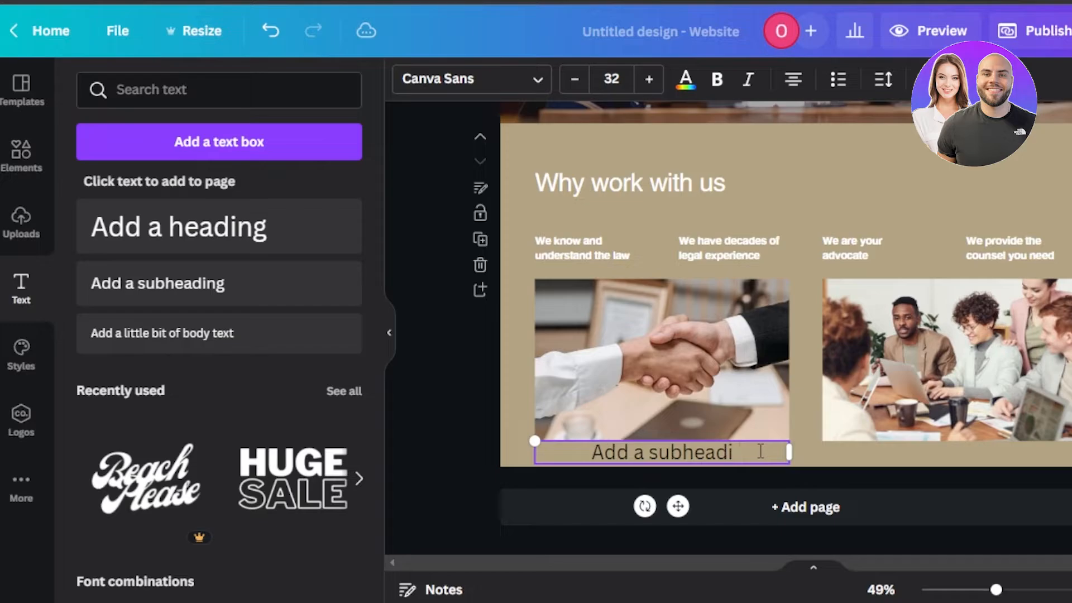
type("About Us")
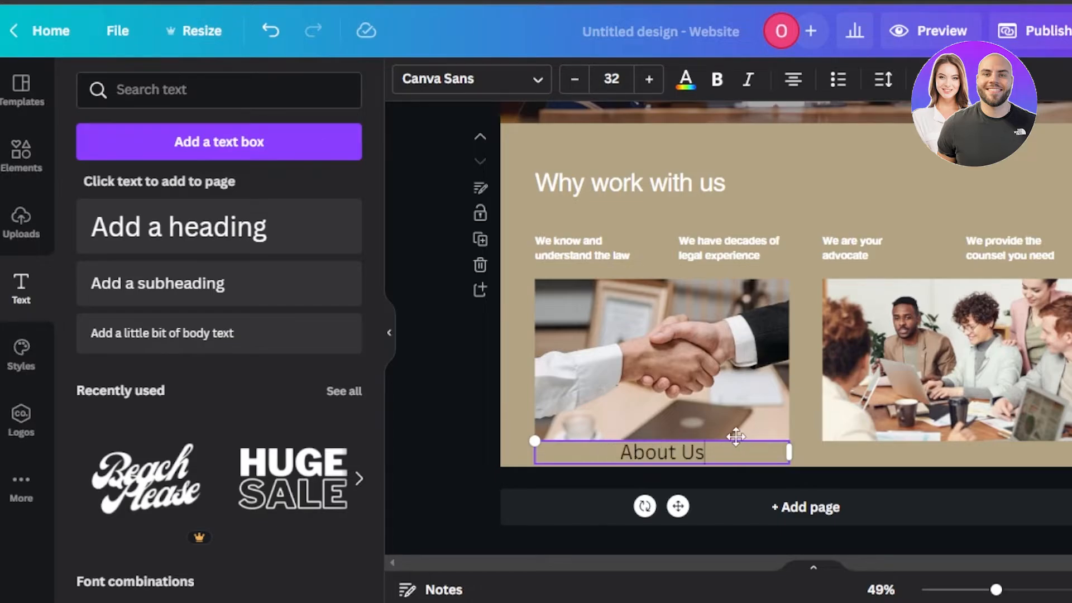
Step: Move the "About Us" text above the "Why work with us" heading and delete that old heading
left_click_drag(736, 436, 767, 131)
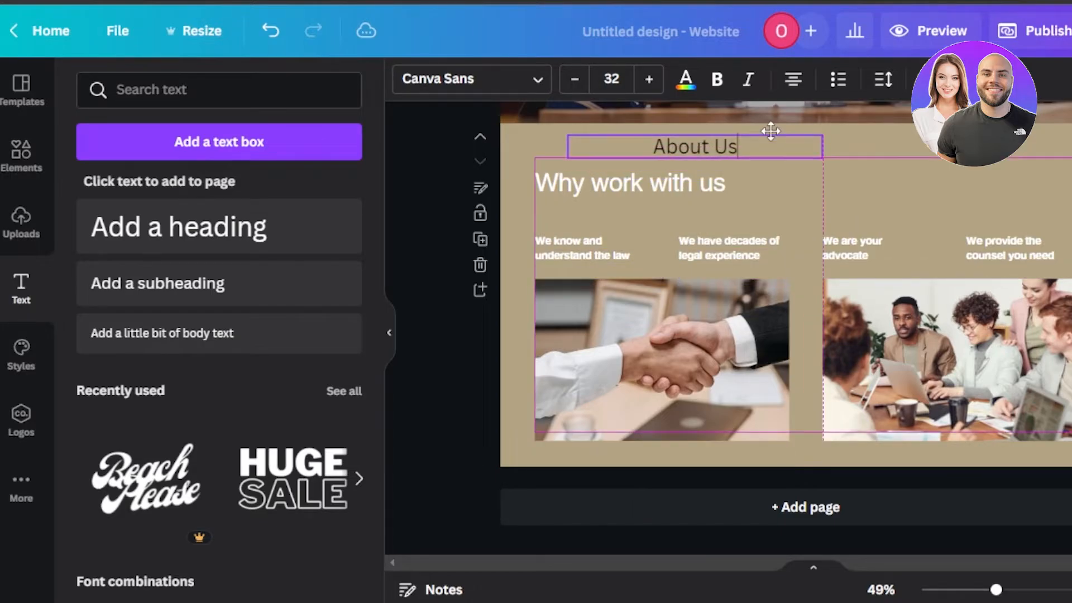
left_click(686, 179)
left_click(660, 242)
Step: Colour the "About Us" heading white, enlarge it to font size 48.7 and shift it slightly lower
left_click(682, 146)
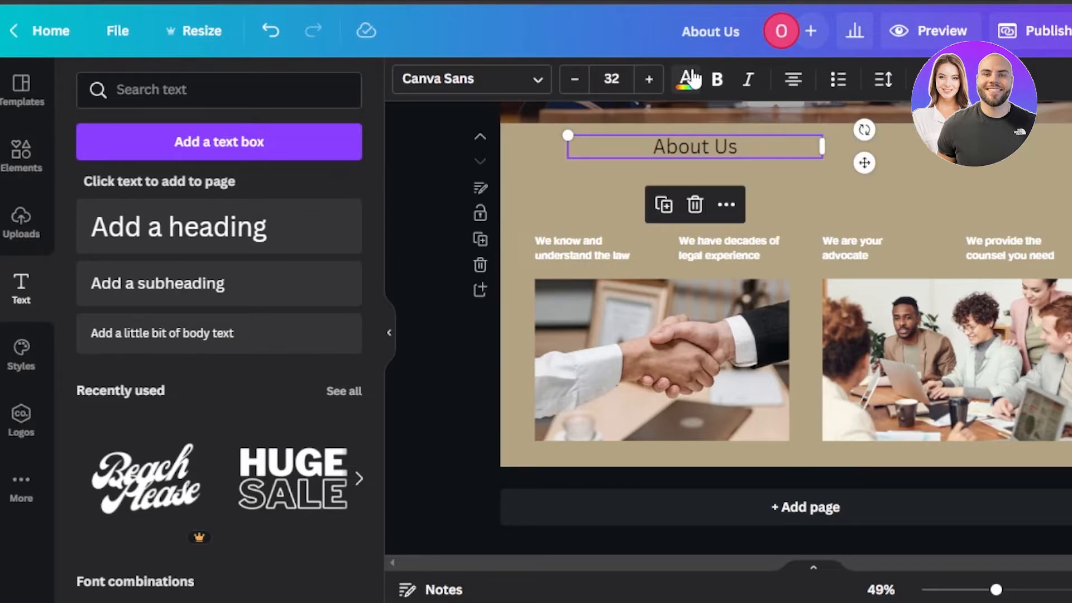
left_click(690, 79)
left_click(292, 175)
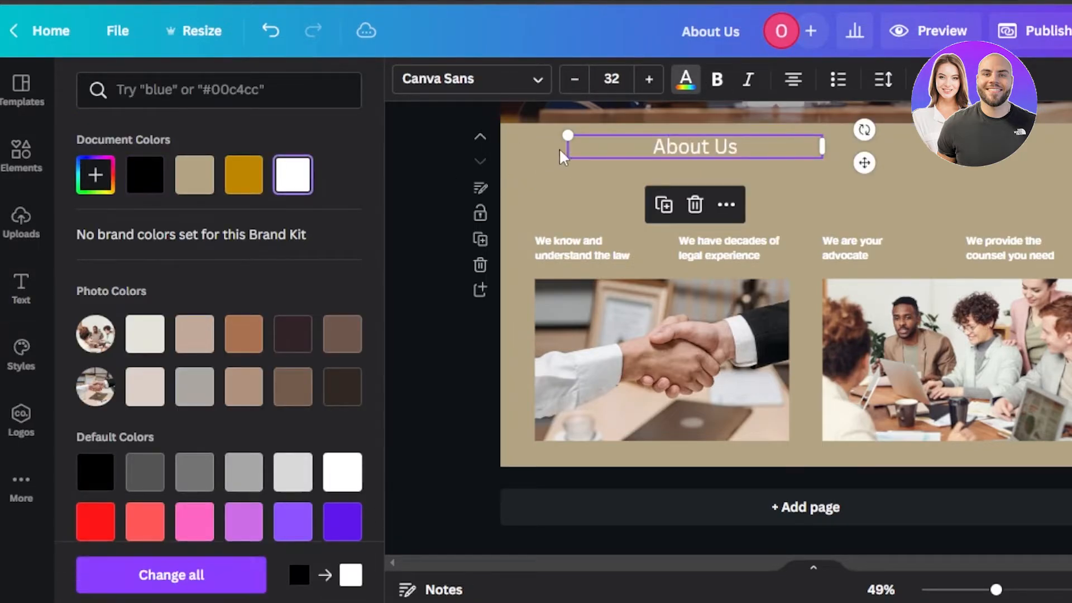
left_click_drag(567, 130, 435, 124)
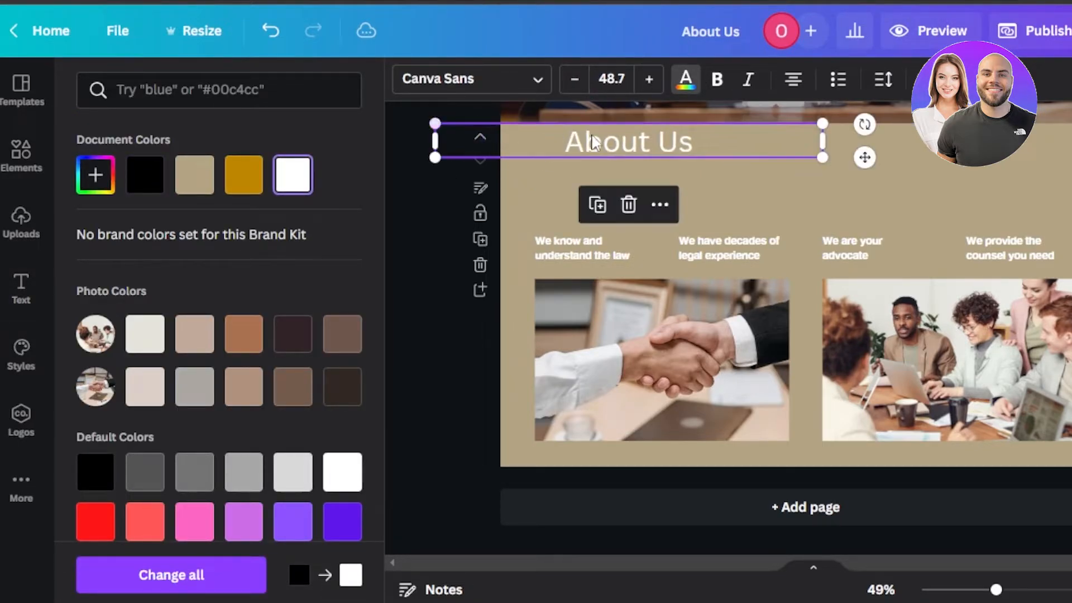
left_click_drag(626, 141, 618, 158)
left_click(578, 254)
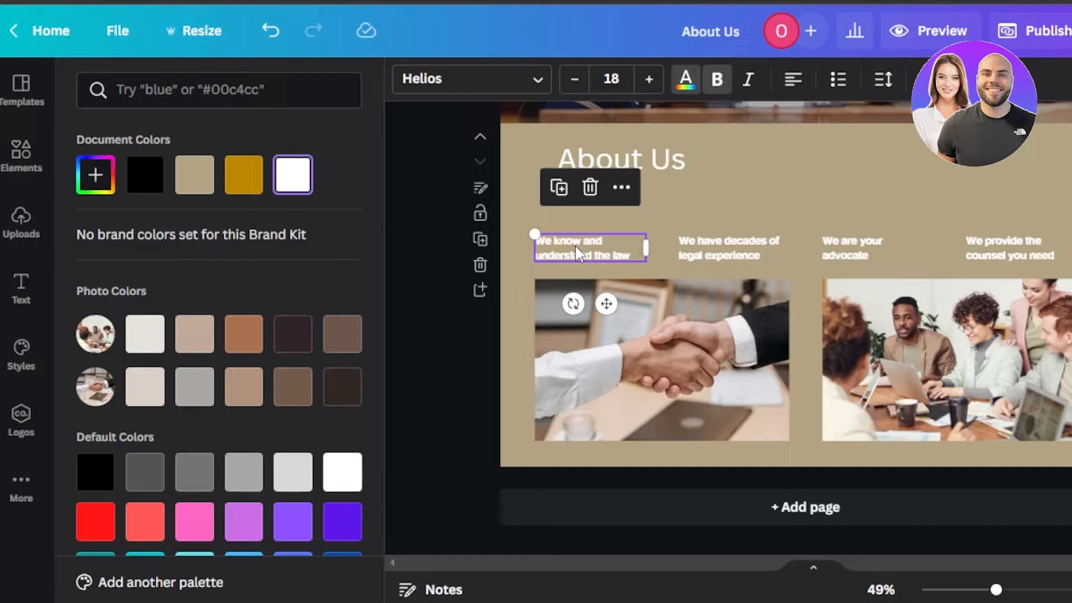
left_click(717, 96)
double_click(639, 254)
left_click(641, 254)
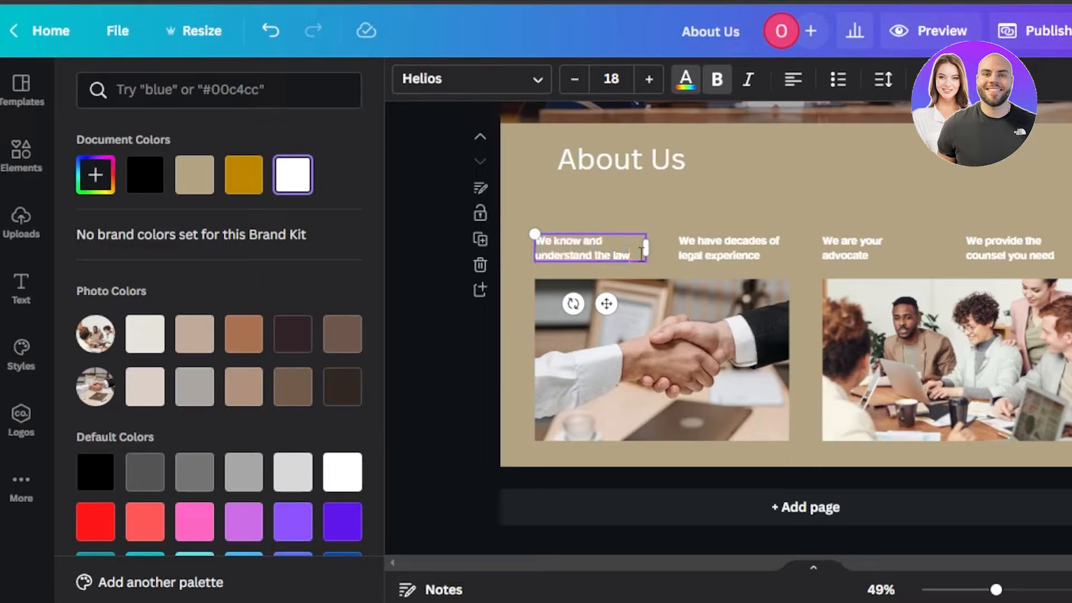
type("h")
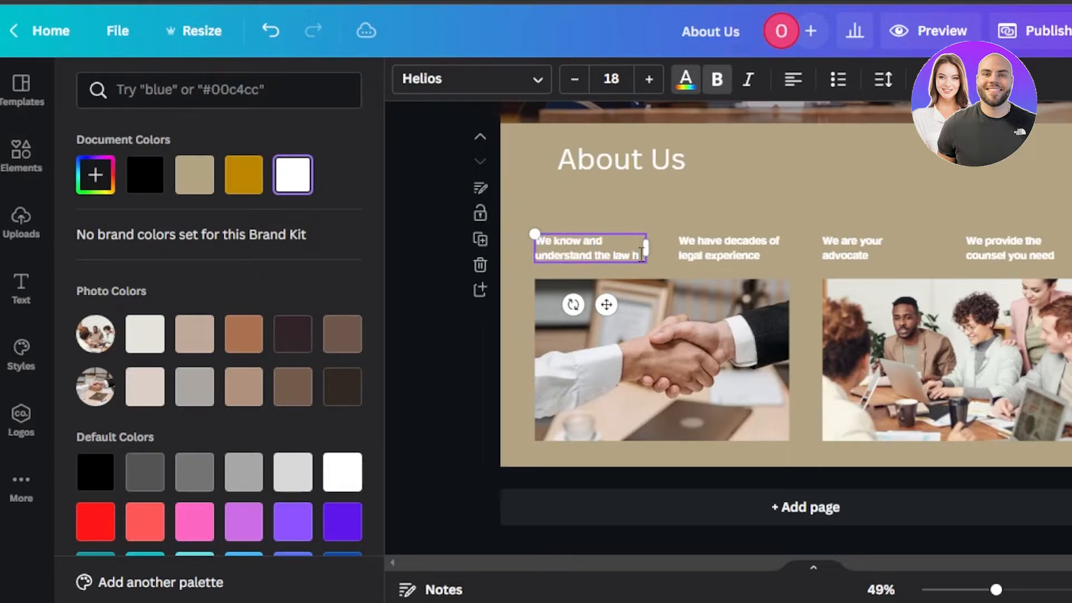
left_click(651, 349)
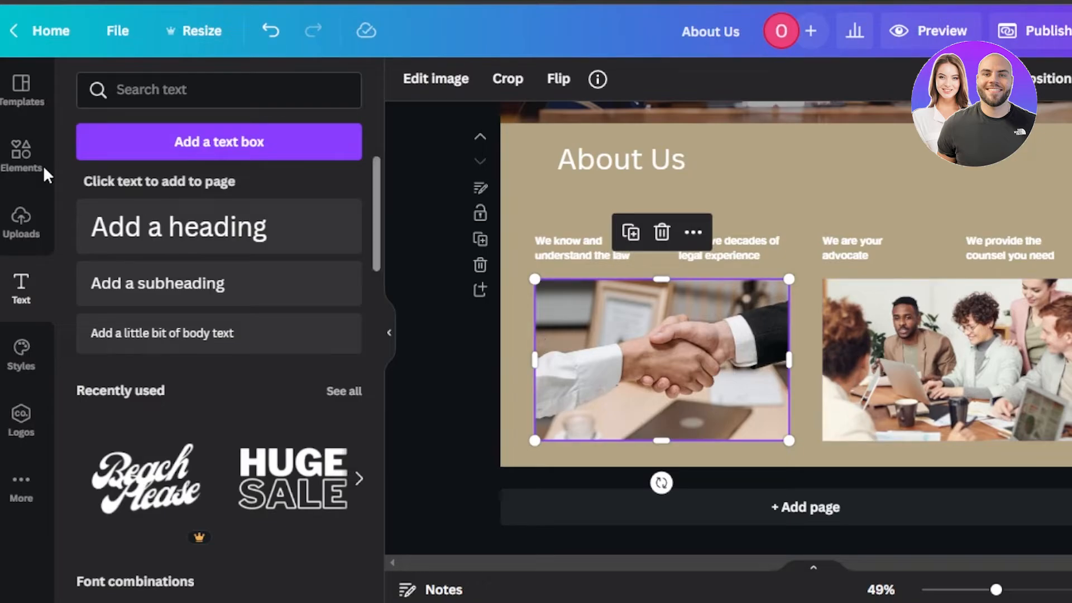
left_click(22, 224)
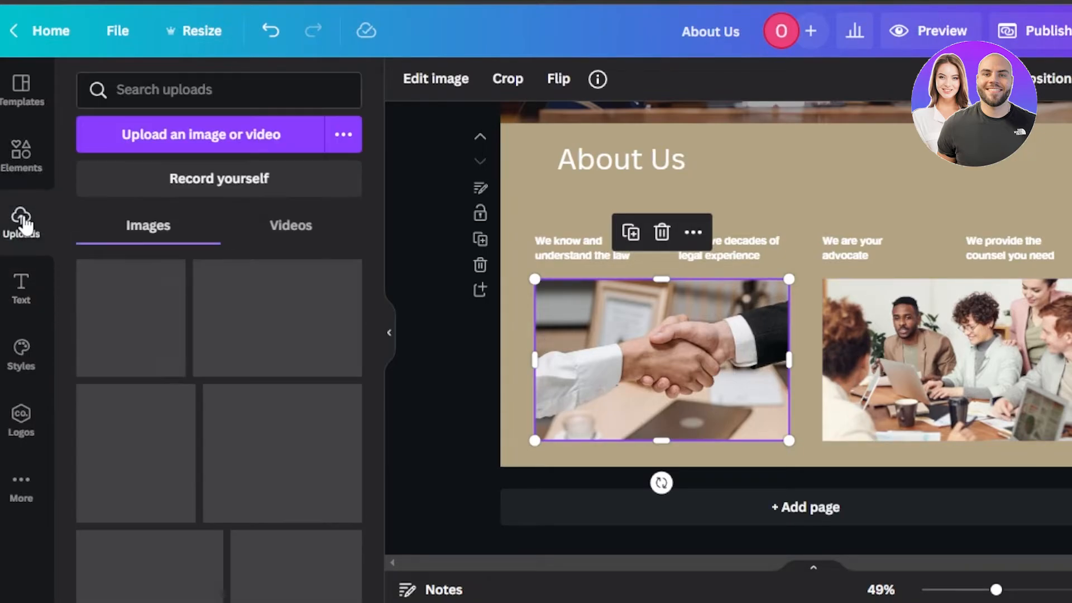
left_click(25, 176)
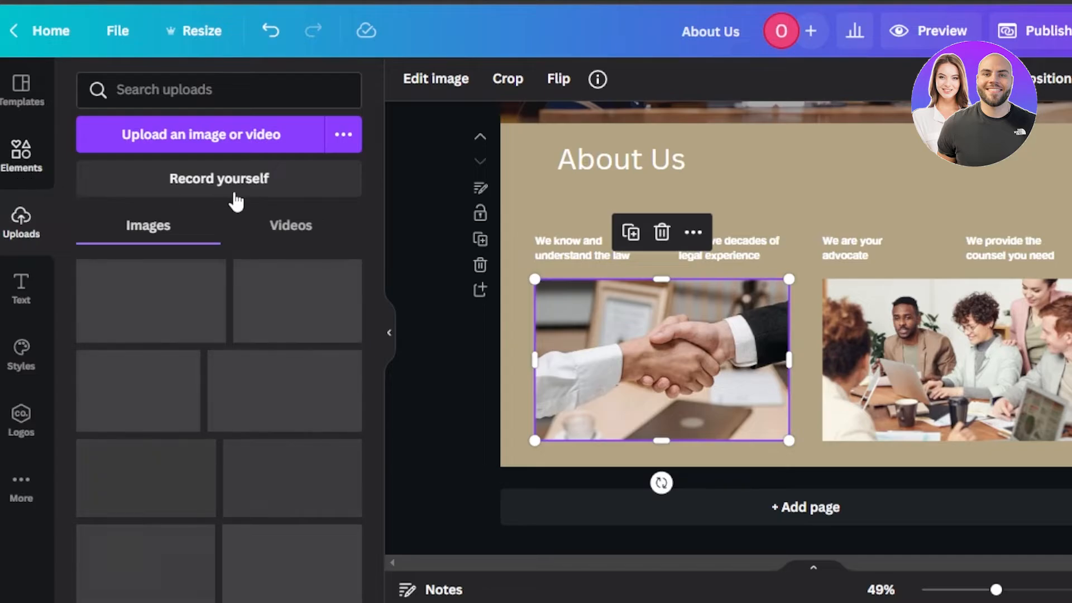
Step: Add a third page and apply the "Full-service legal solutions" page of the same law firm template to it
left_click(799, 526)
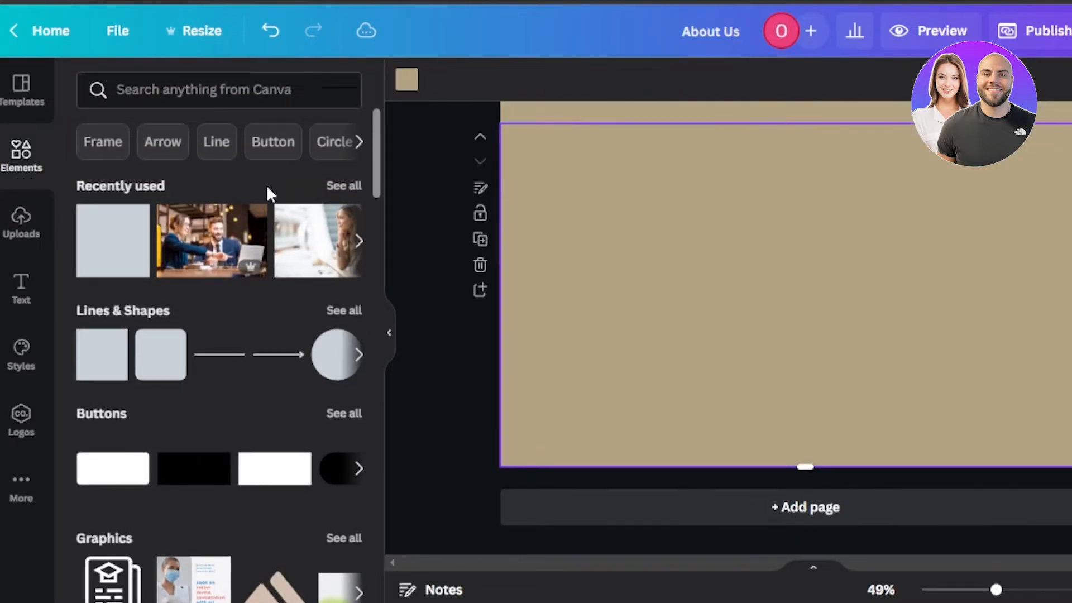
left_click(22, 87)
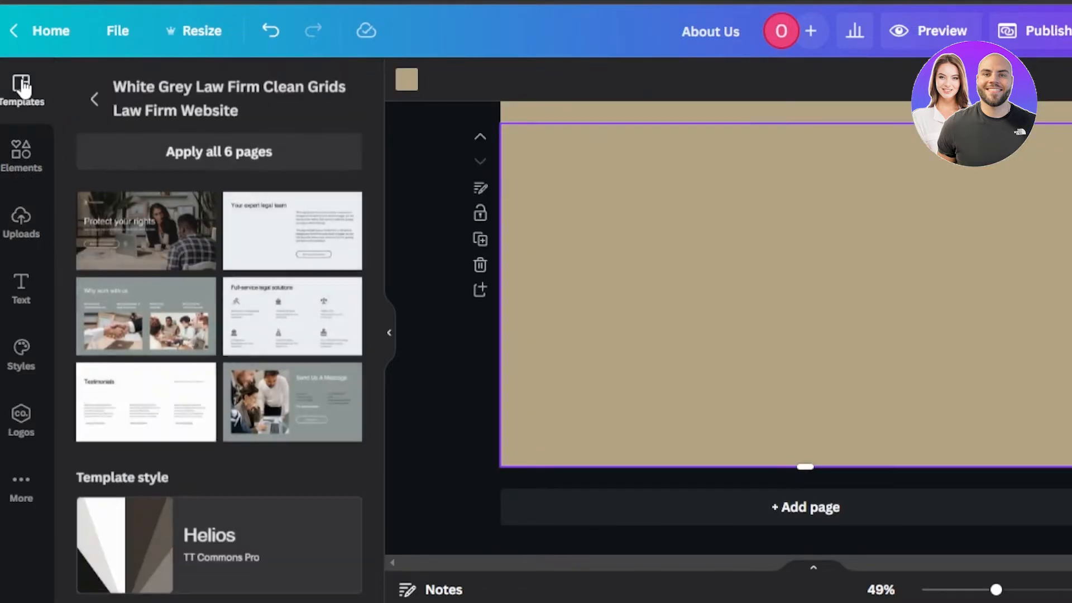
left_click(287, 318)
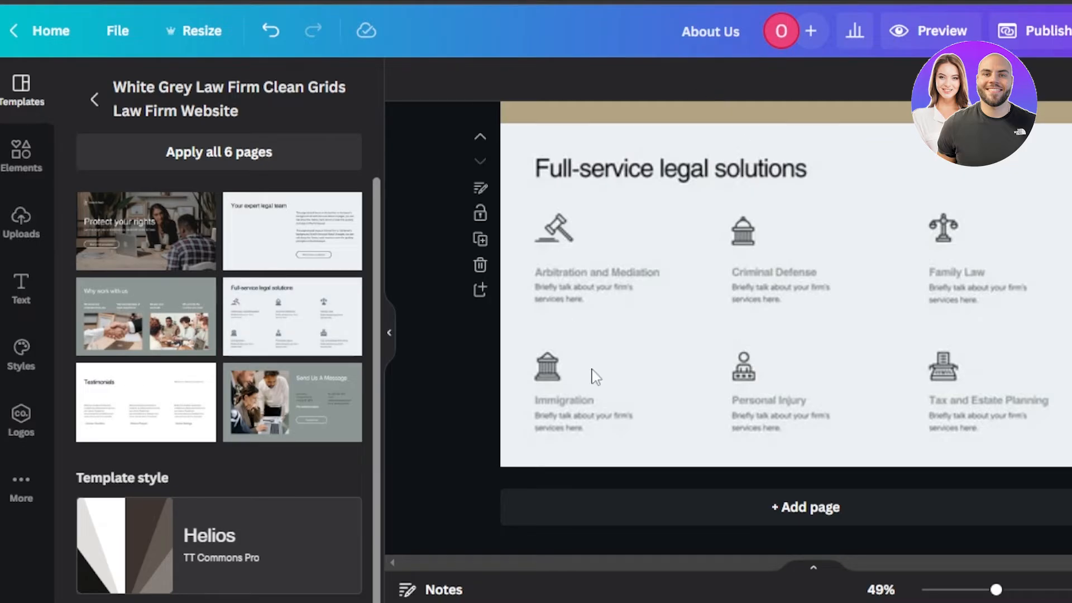
left_click(718, 267)
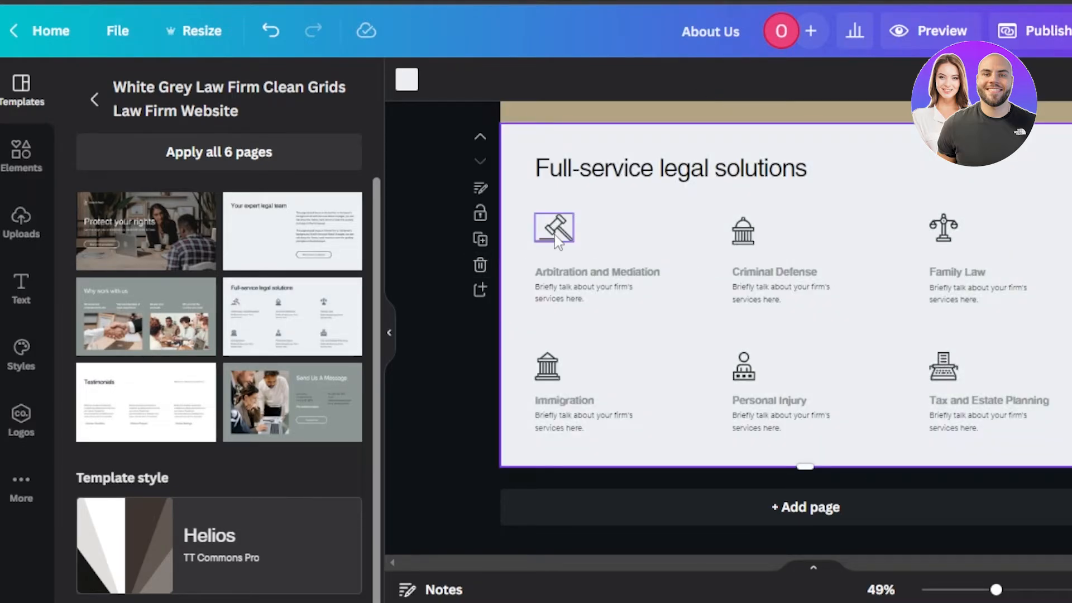
Step: Search the elements for "laptop", add the outlined laptop graphic and shrink it to the size of the service icons
left_click(28, 167)
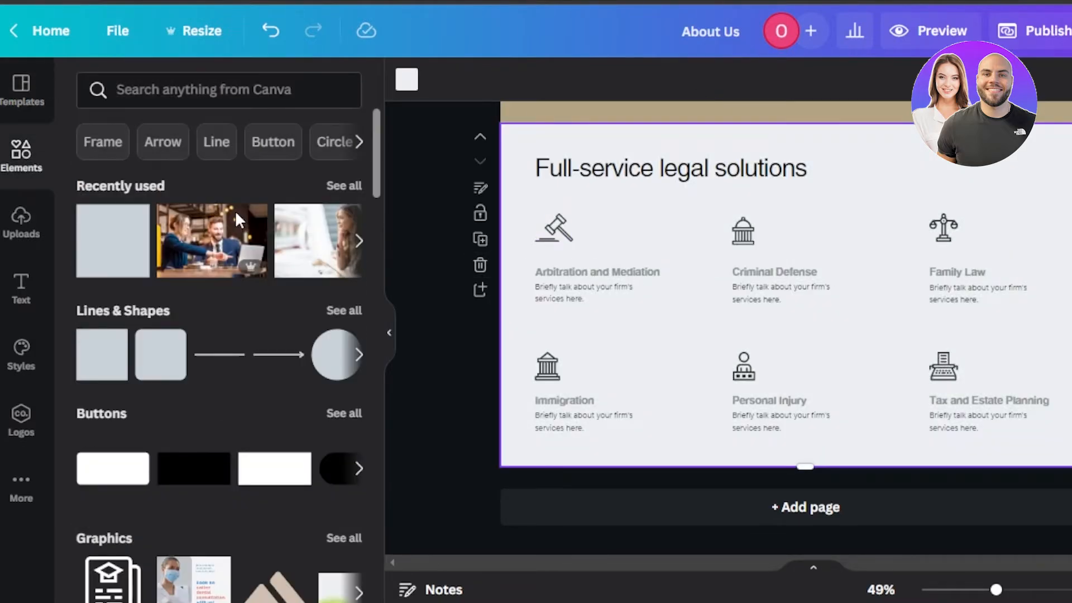
left_click(226, 99)
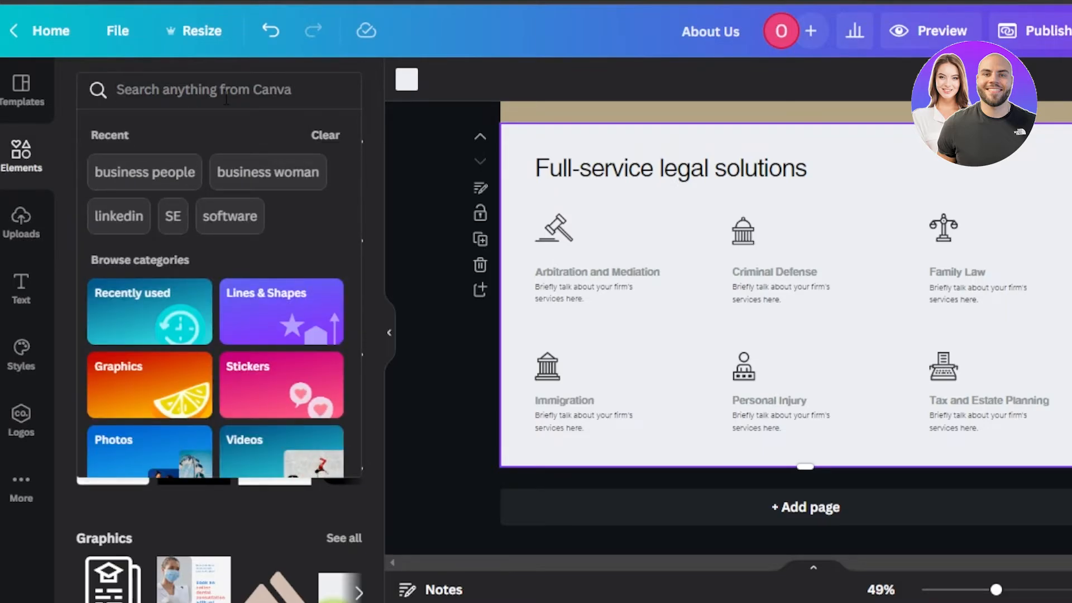
type("laptop")
key("Return")
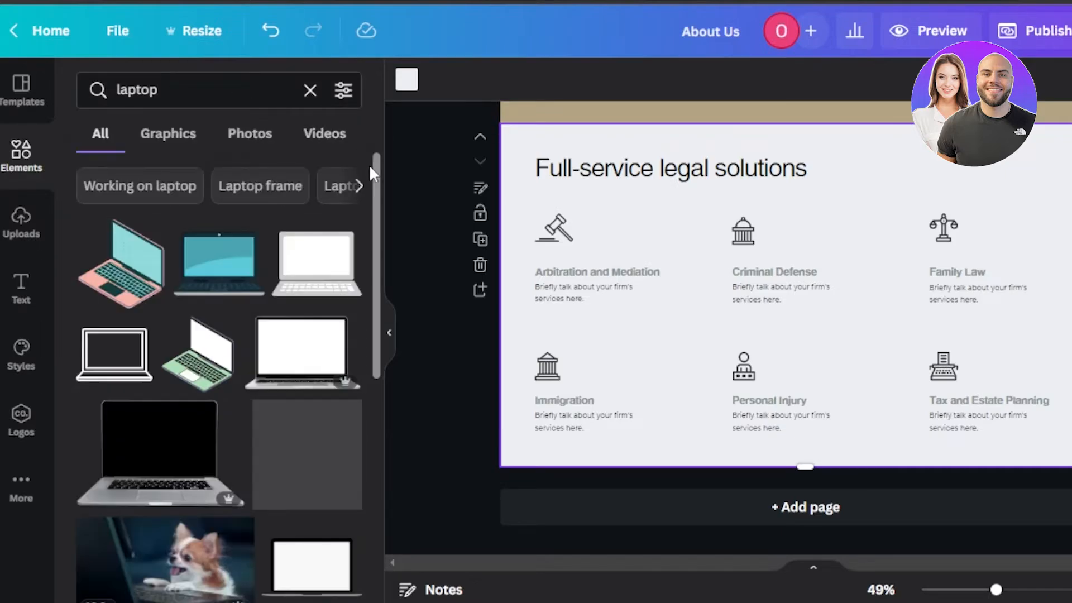
left_click(110, 365)
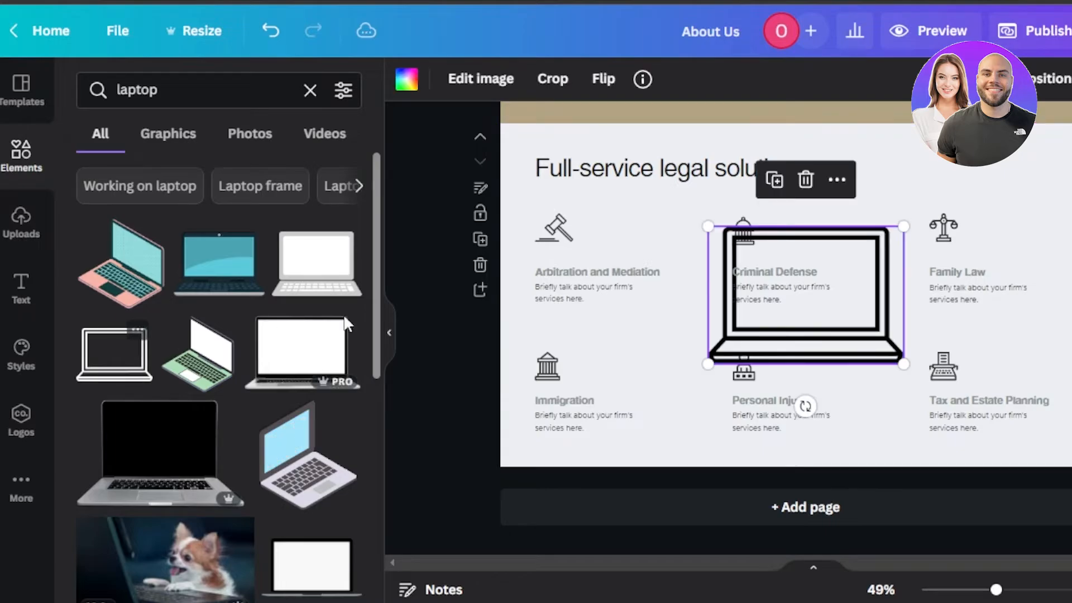
left_click_drag(707, 227, 872, 213)
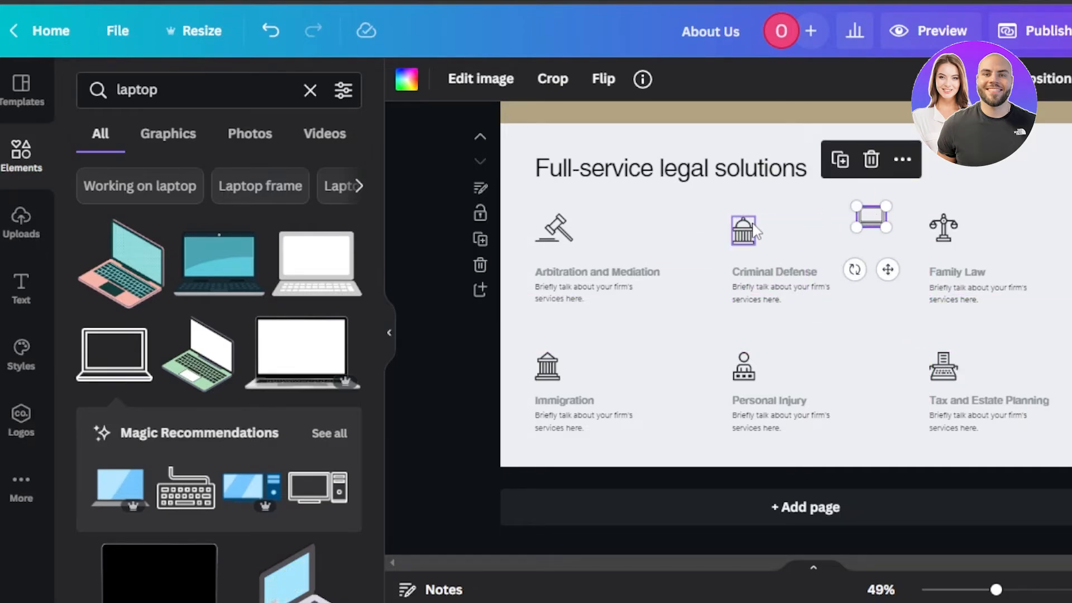
Step: Delete the building icon above Criminal Defense and put the small laptop graphic in its place
left_click(742, 230)
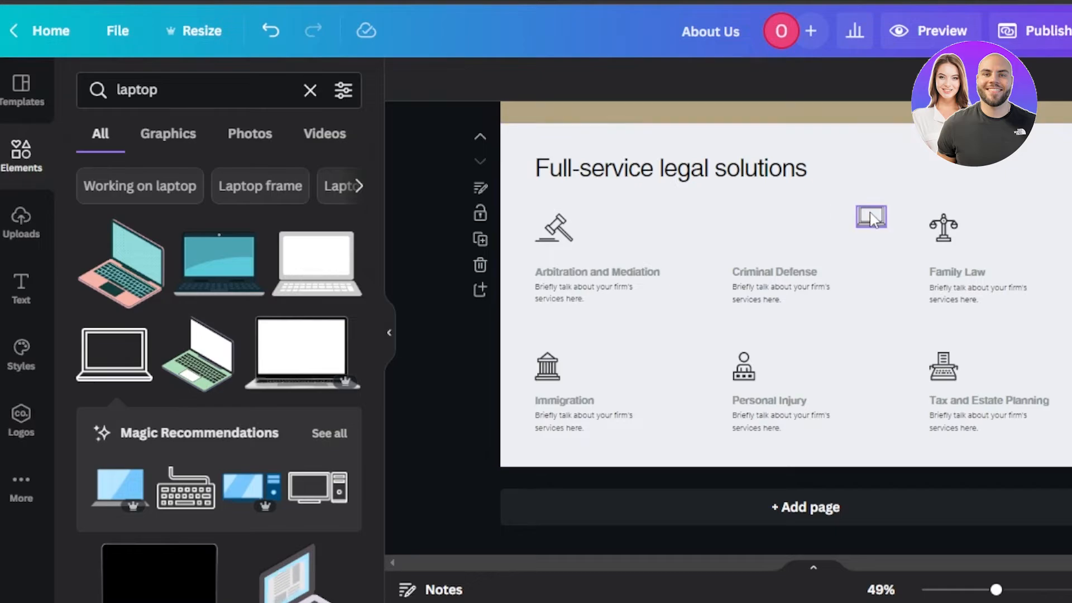
left_click_drag(869, 214, 744, 224)
left_click(854, 251)
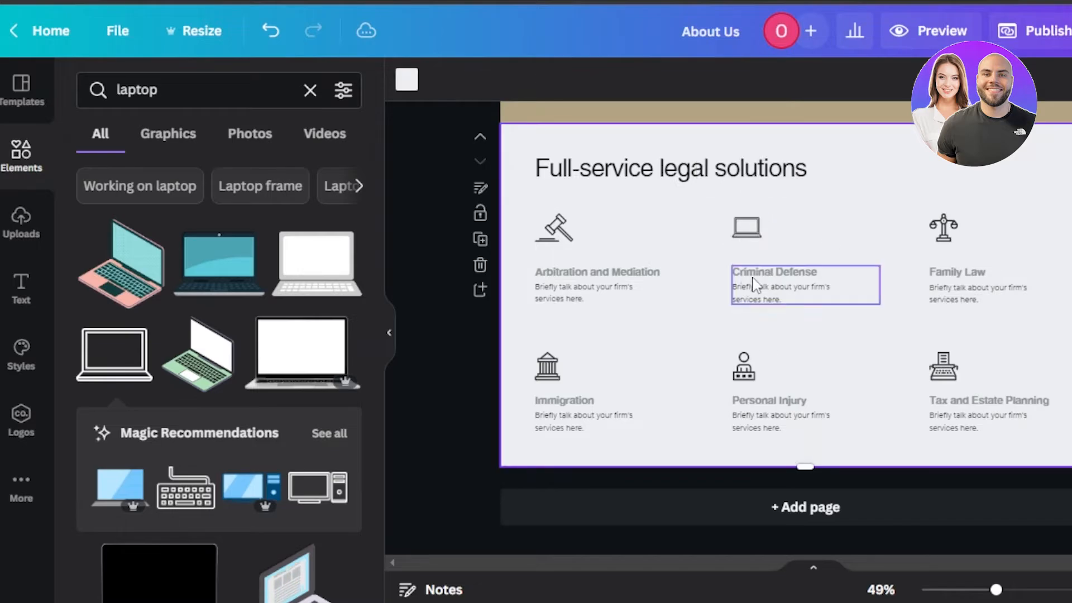
Step: Search the elements for "browser" and add the globe graphic to the legal solutions page
left_click(550, 375)
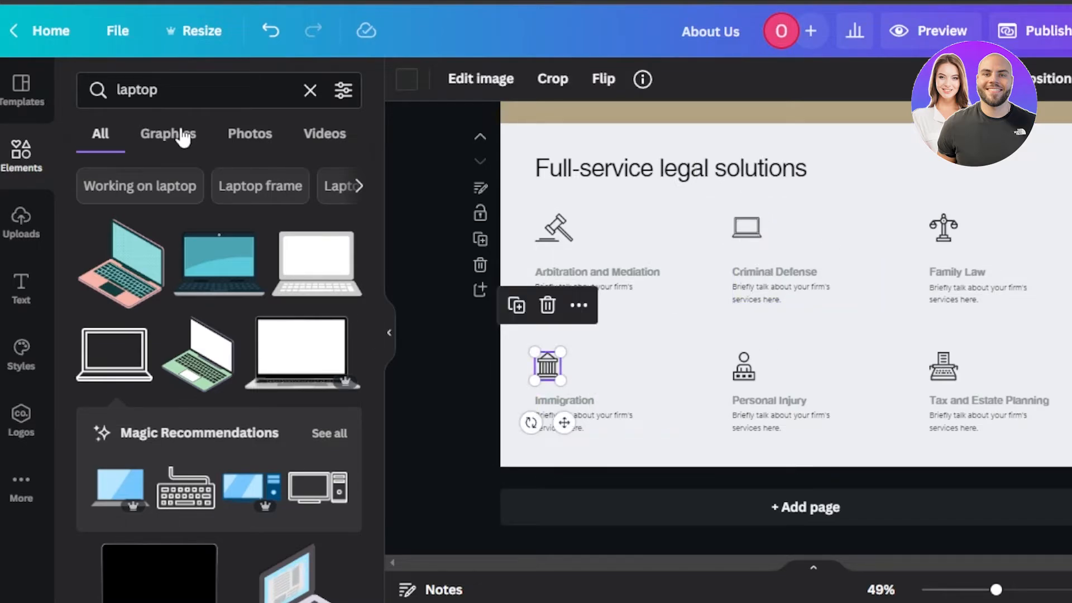
left_click(309, 90)
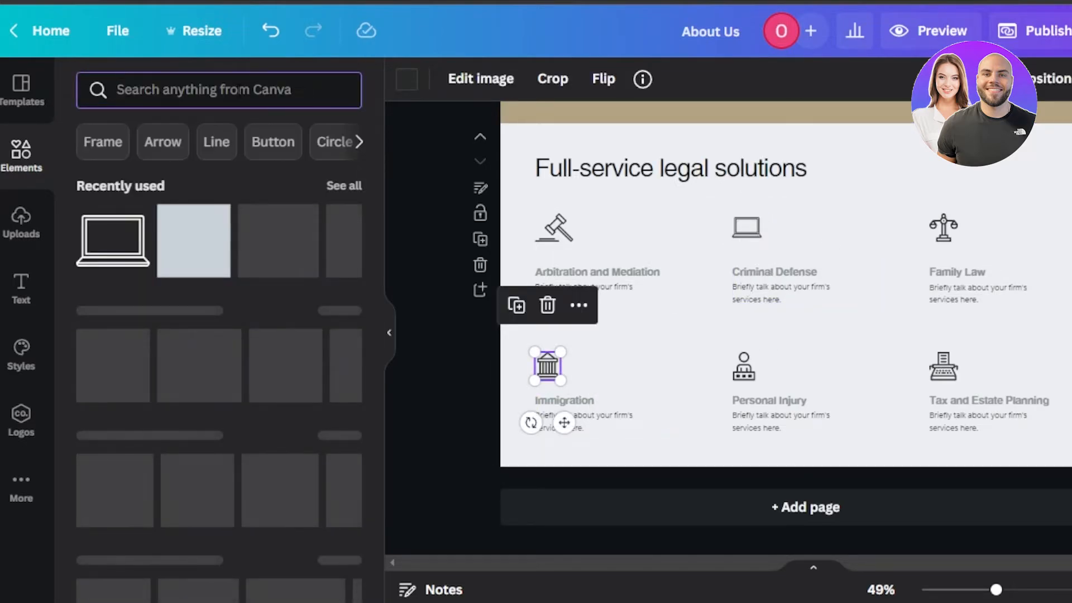
type("browser")
key("Return")
left_click(121, 263)
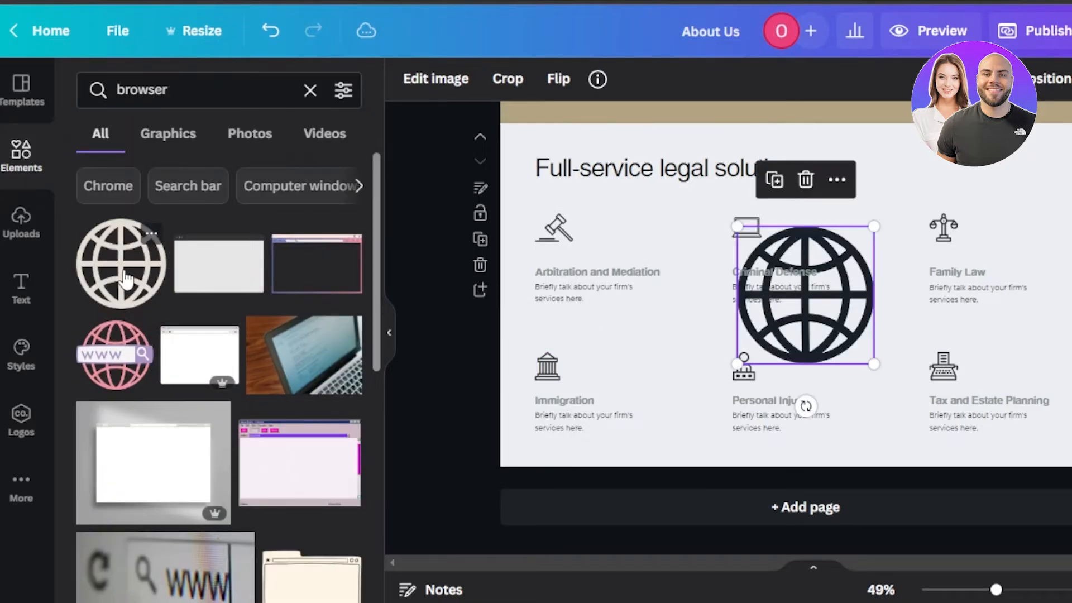
Step: Shrink the globe graphic to icon size and put it above Immigration in place of the deleted building icon
left_click_drag(737, 226, 542, 369)
left_click(549, 366)
left_click(548, 306)
left_click(686, 357)
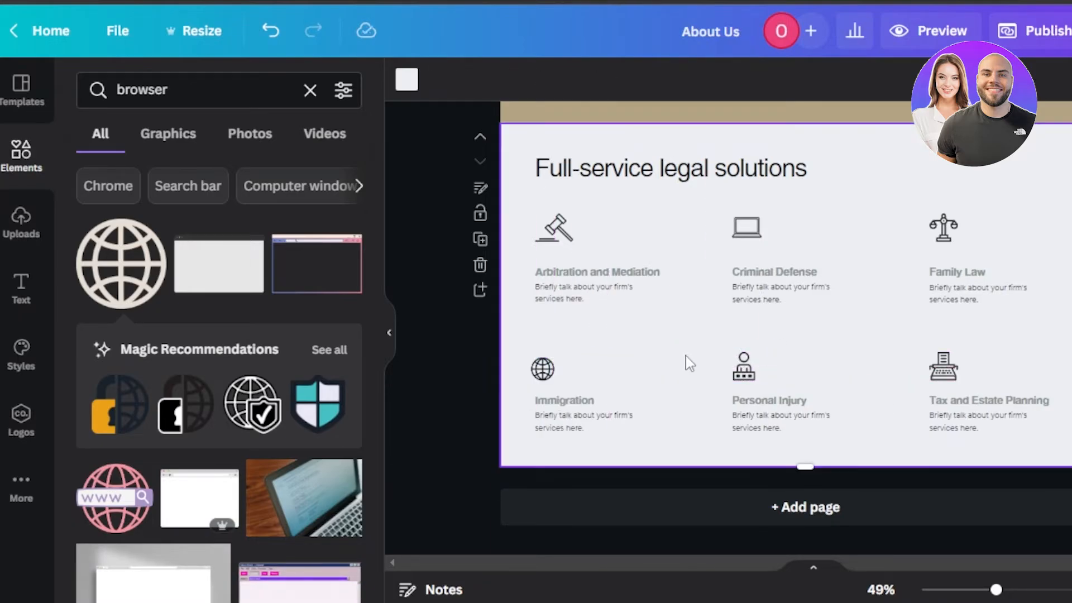
Step: Add a blank fourth page and bring up the page layouts of the White Grey Law Firm template
left_click(24, 171)
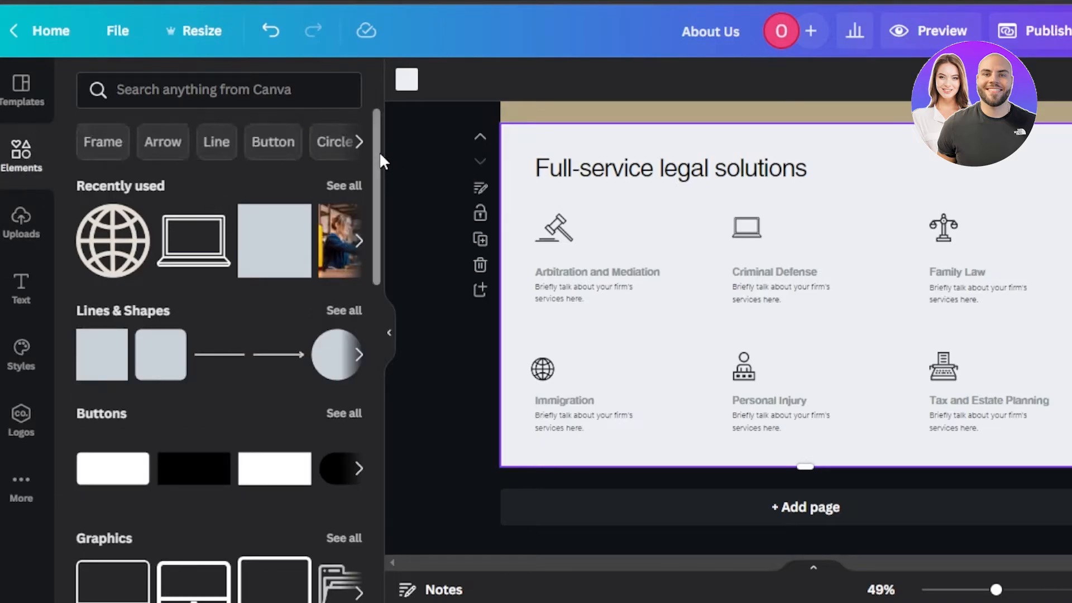
left_click_drag(379, 152, 373, 422)
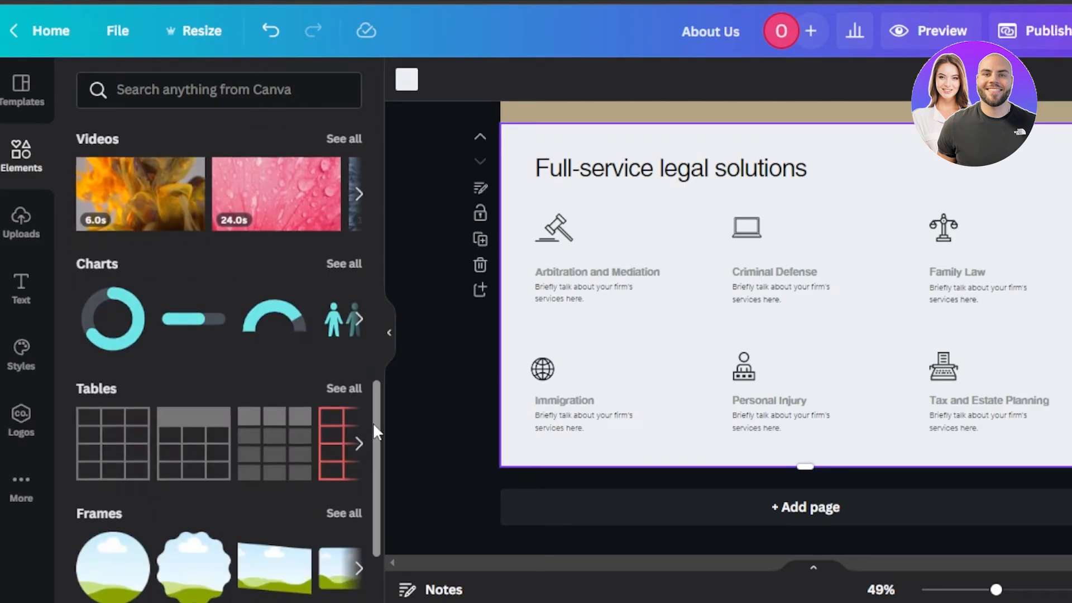
left_click(701, 518)
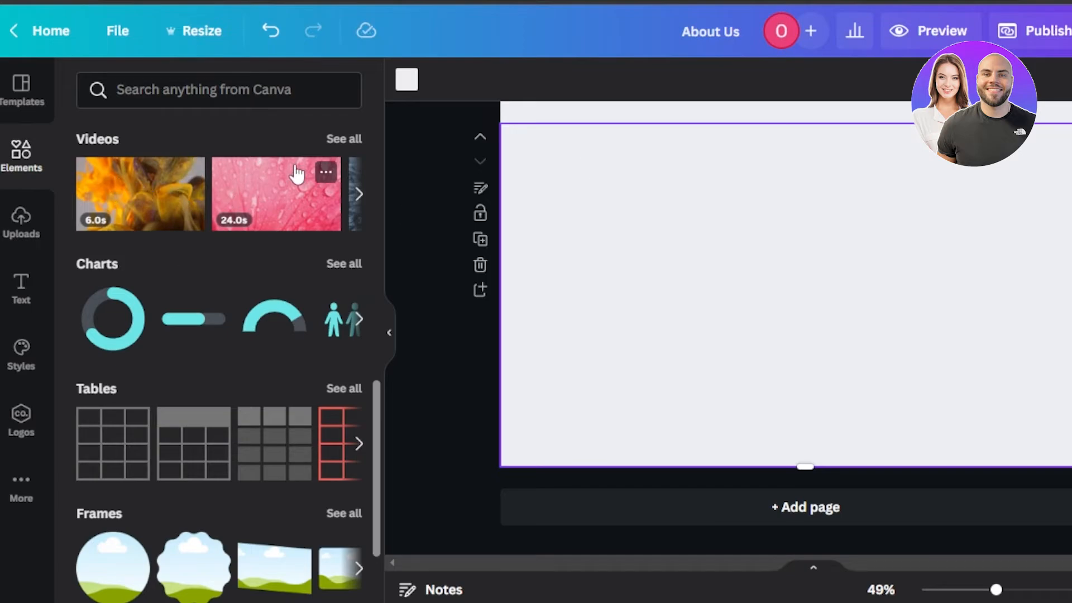
left_click(357, 140)
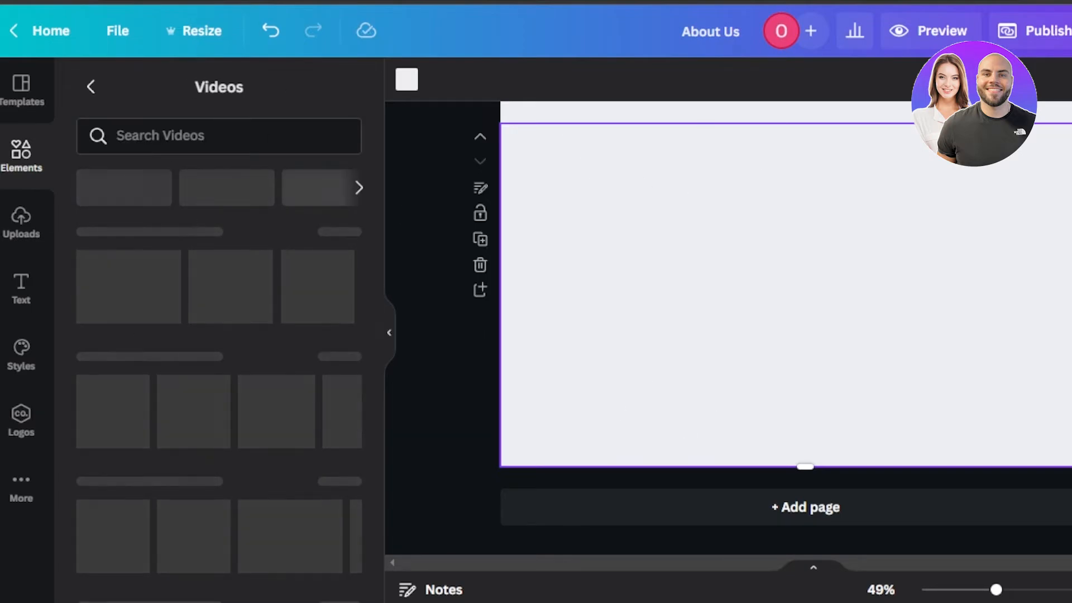
left_click(15, 150)
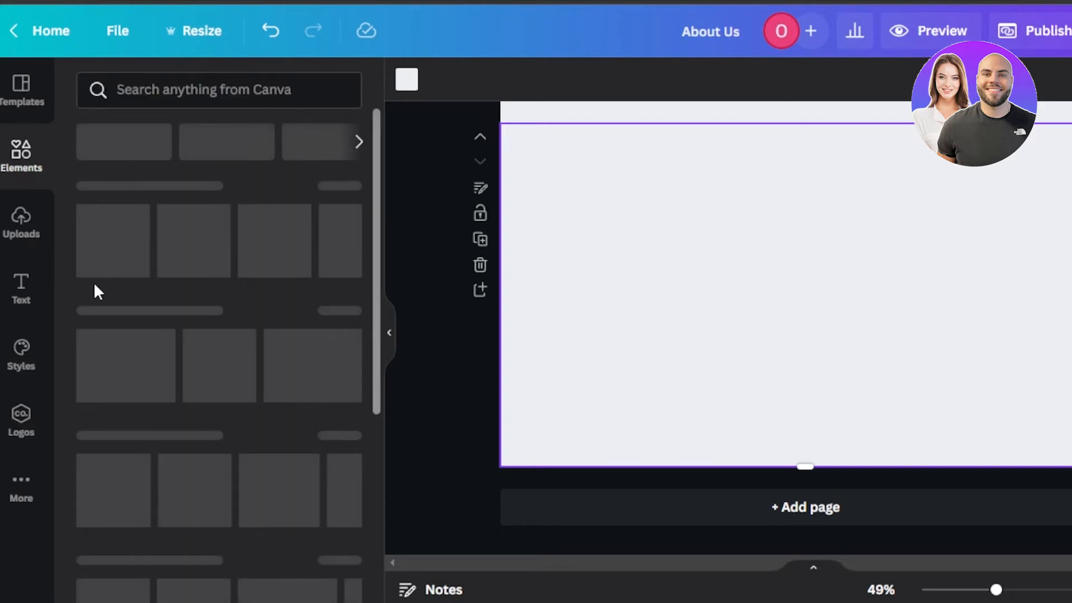
left_click(28, 353)
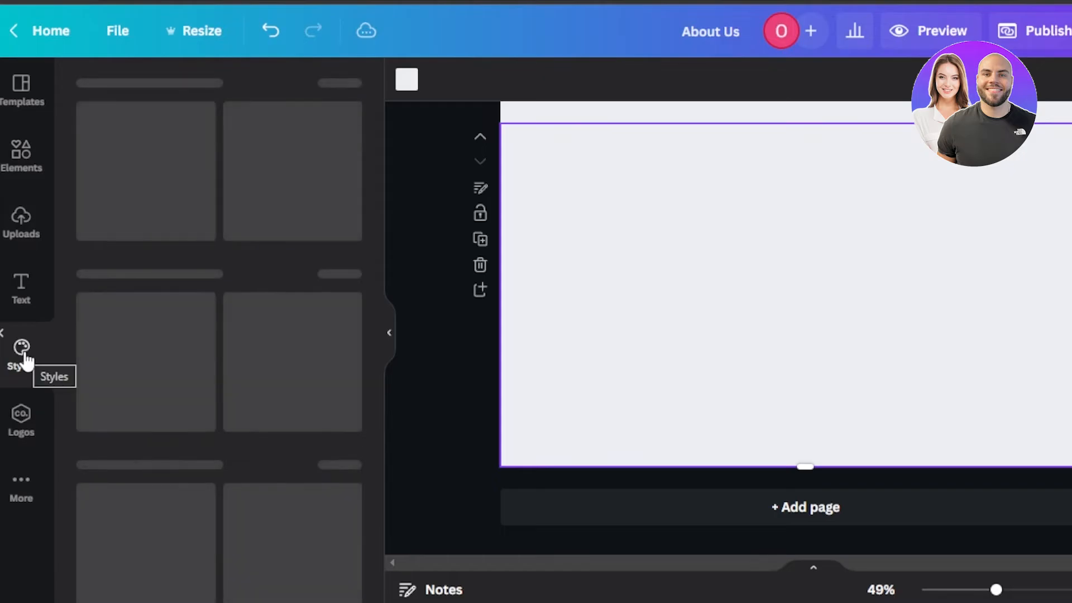
left_click(12, 87)
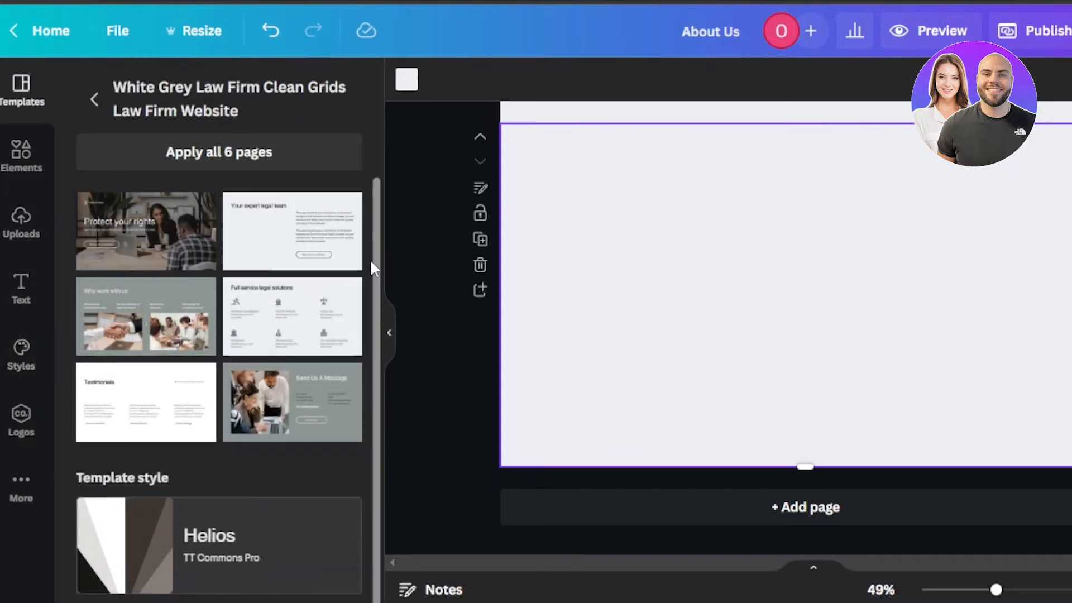
Step: Change the background of the "Full-service legal solutions" page to the light yellow #FFD97E
scroll(782, 329, "up", 10)
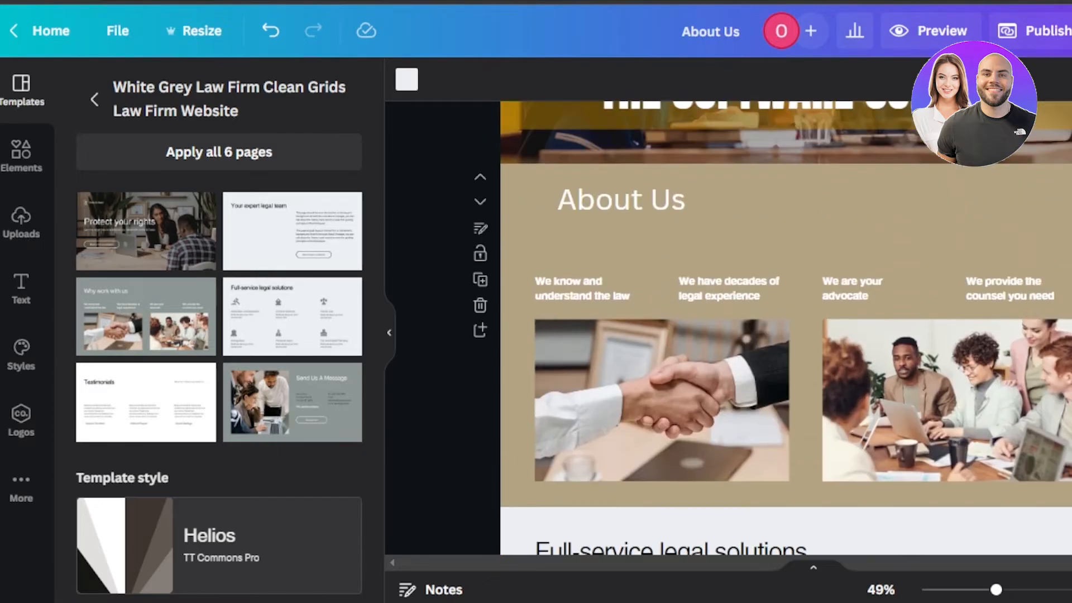
scroll(782, 329, "down", 5)
scroll(820, 187, "up", 2)
scroll(821, 186, "down", 4)
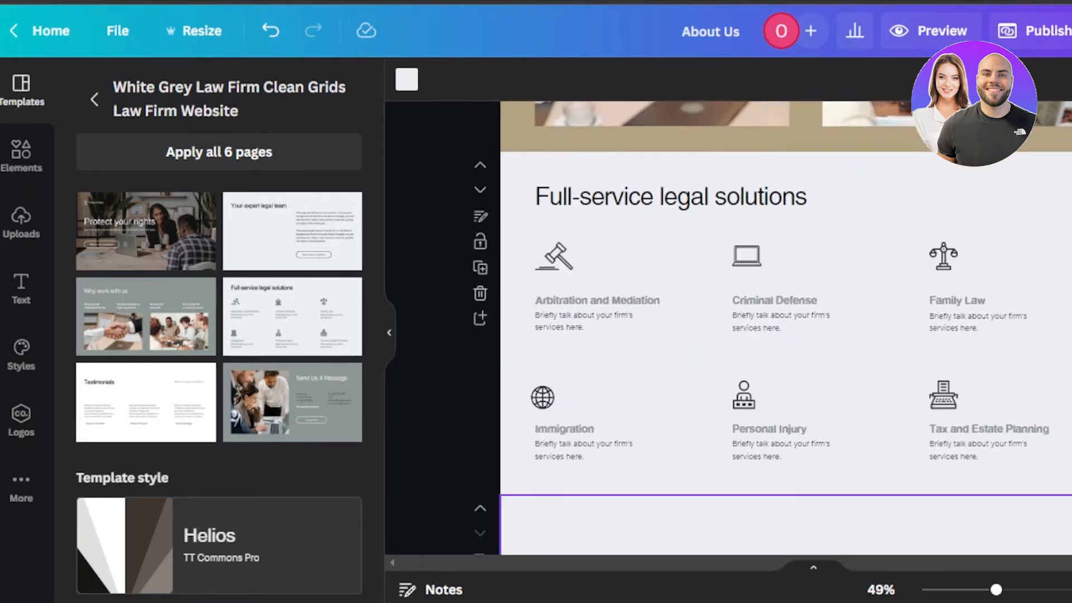
left_click(408, 81)
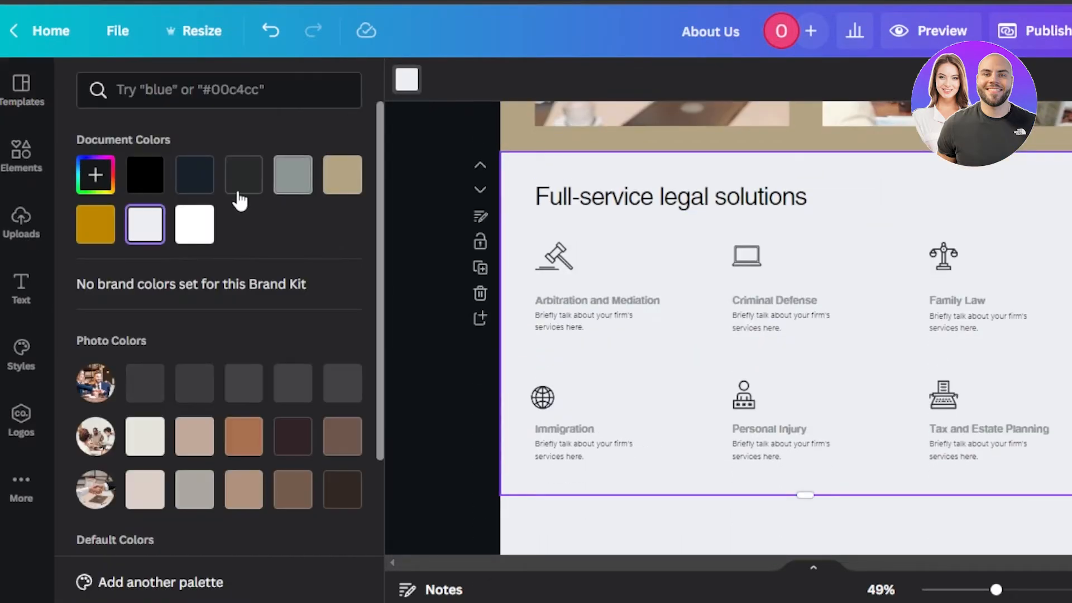
left_click(94, 223)
left_click(96, 179)
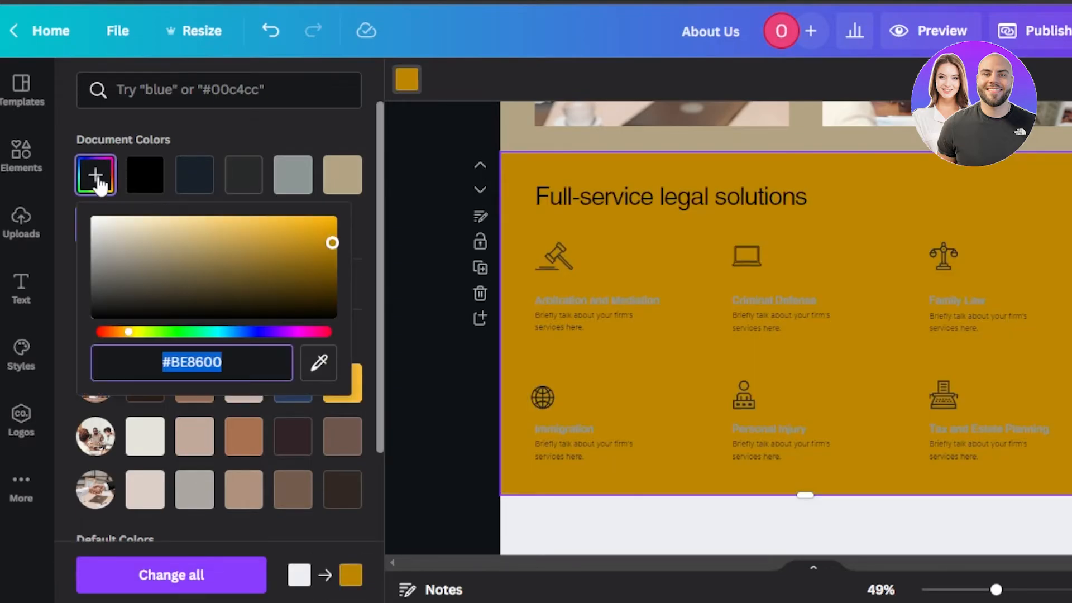
left_click_drag(333, 243, 329, 239)
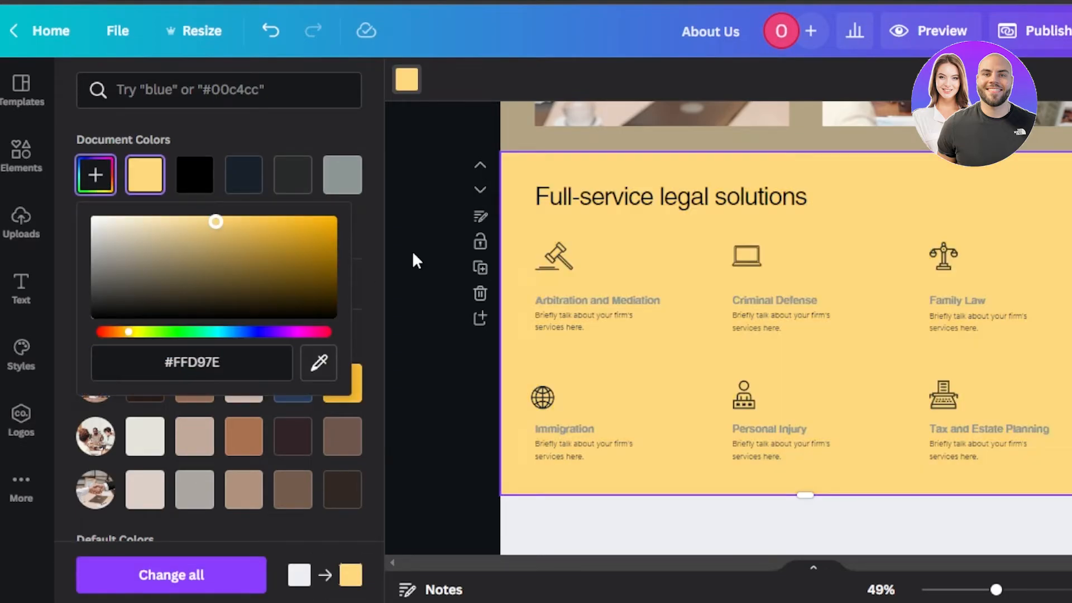
left_click(412, 250)
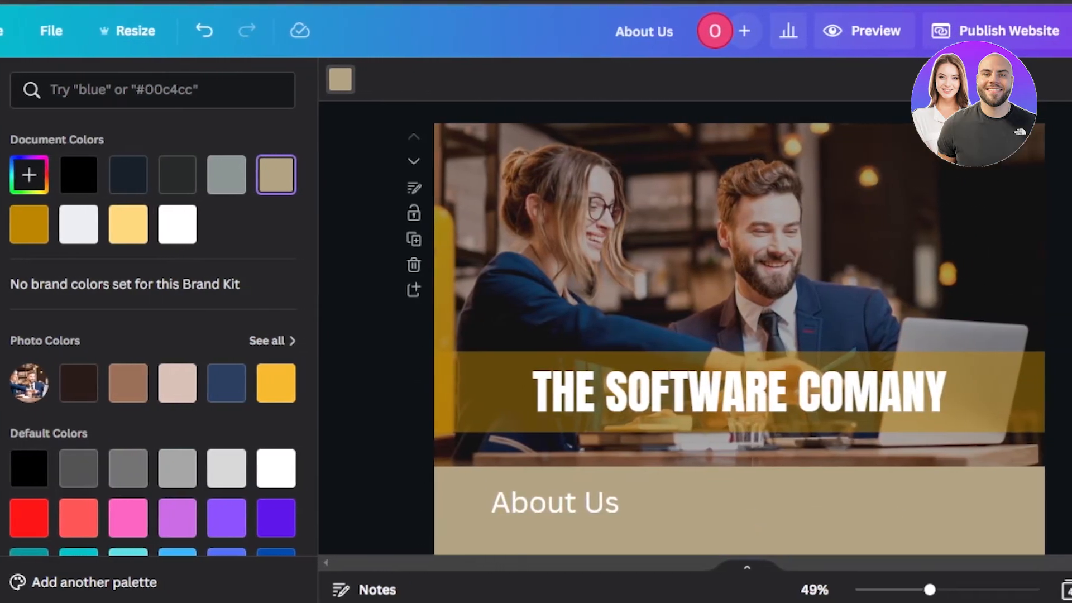
Step: Colour the "Arbitration and Mediation" and "Criminal Defense" headings black
scroll(805, 335, "down", 1)
scroll(697, 330, "down", 10)
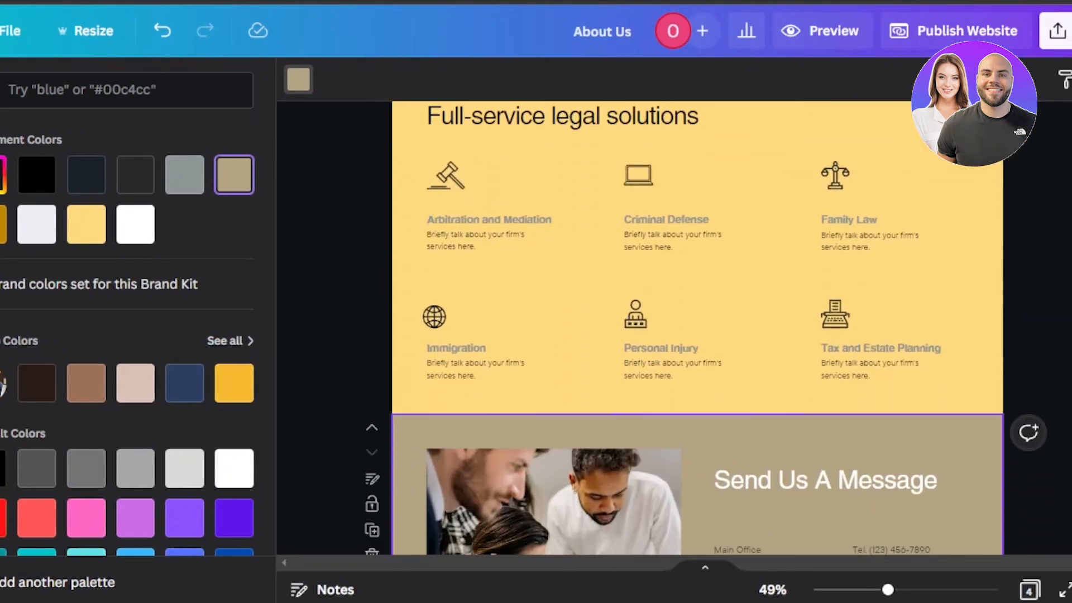
scroll(697, 329, "up", 5)
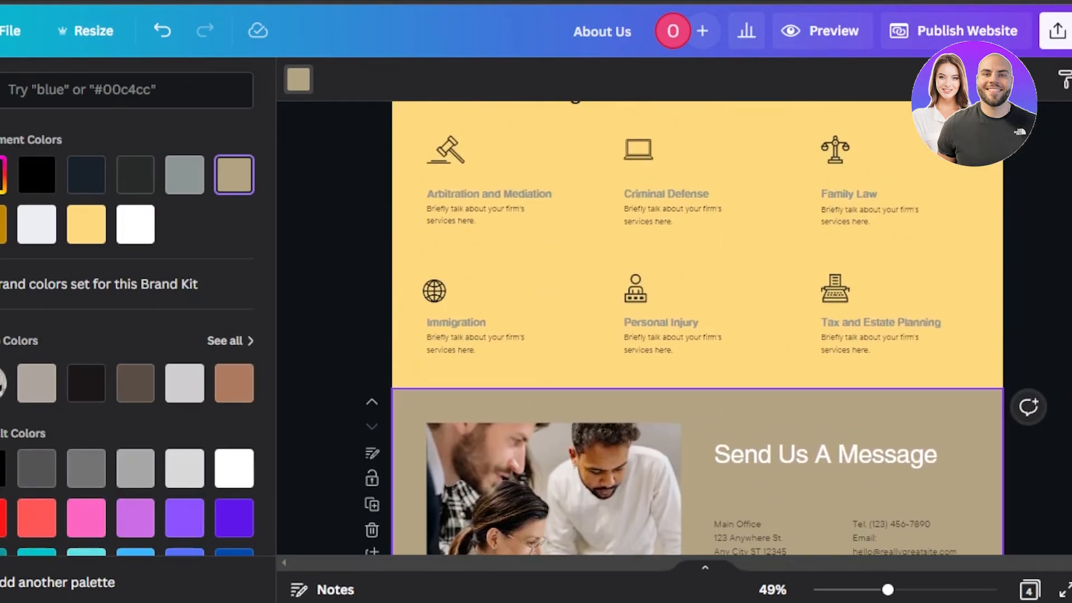
left_click(525, 201)
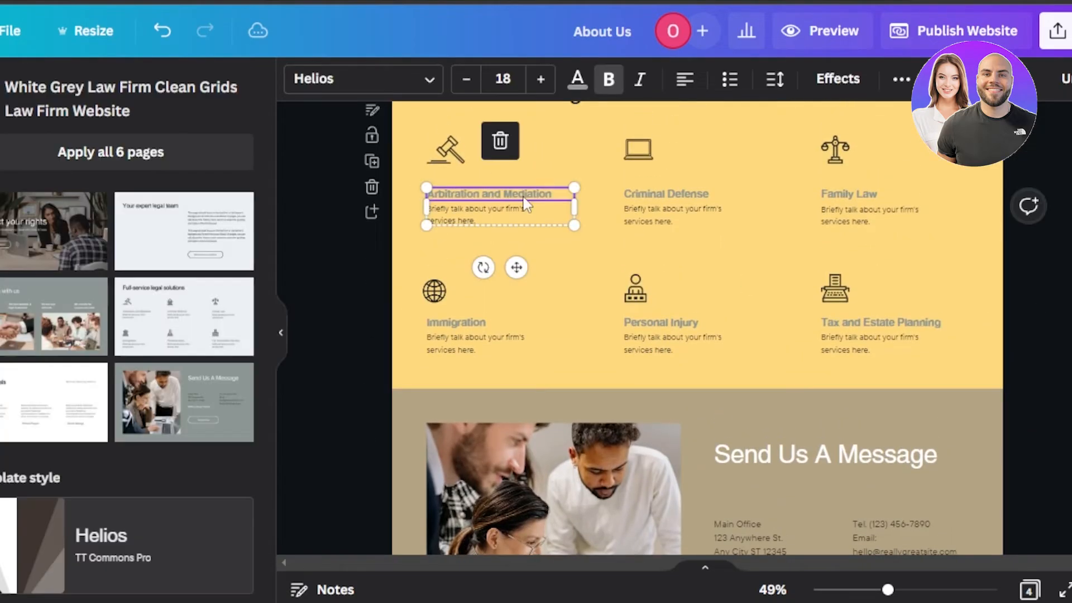
left_click(578, 81)
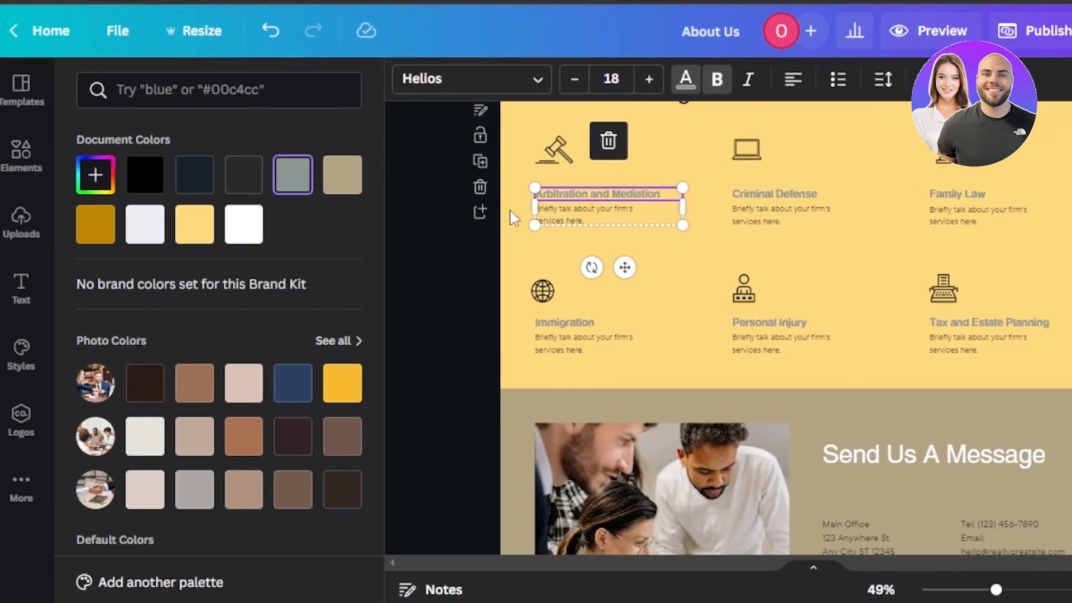
left_click(151, 181)
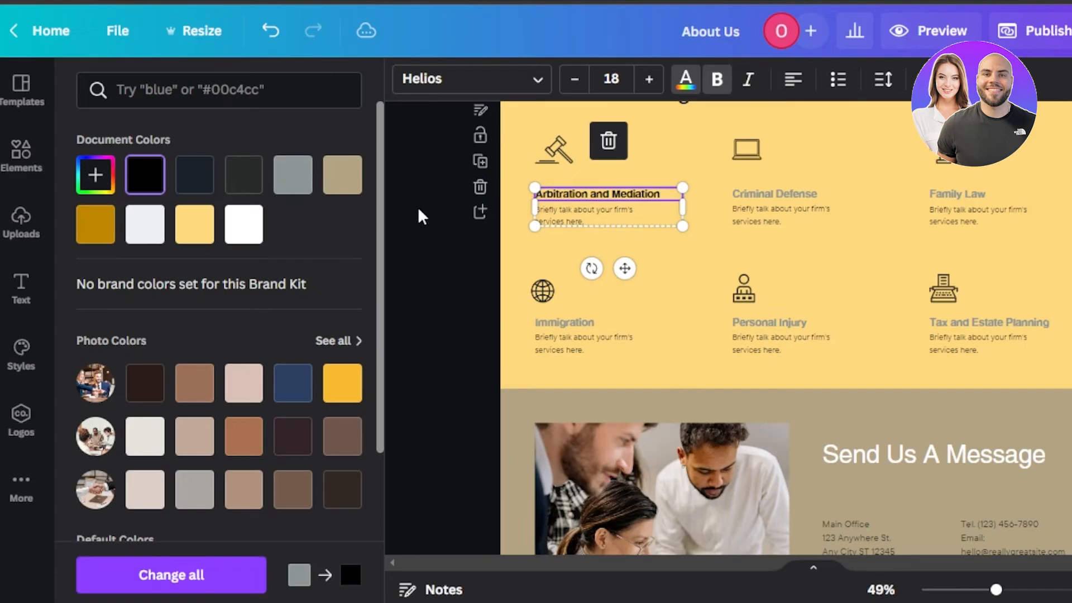
left_click(780, 206)
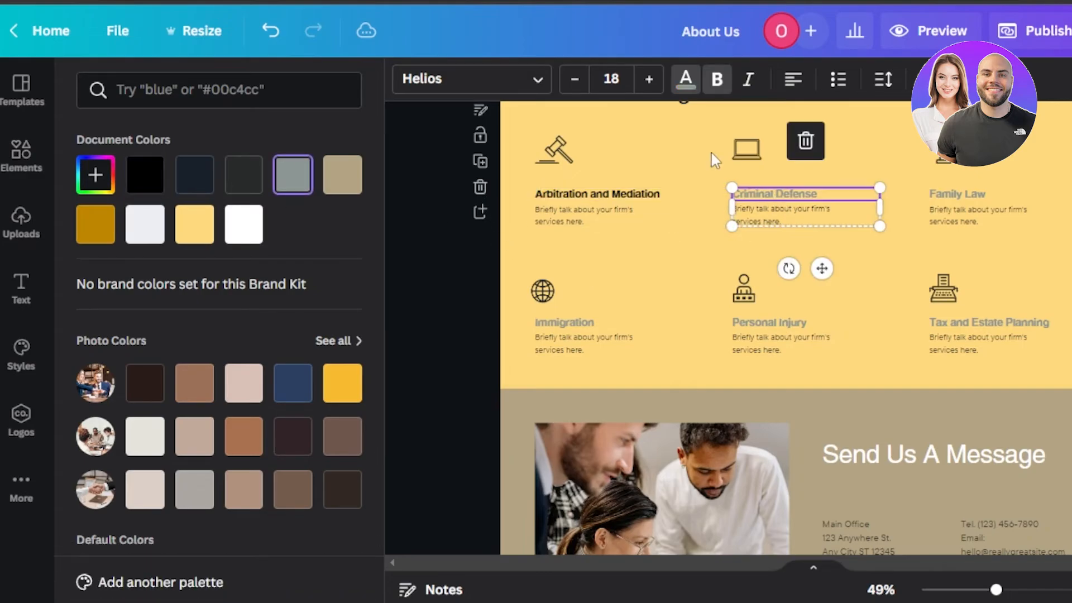
left_click(686, 83)
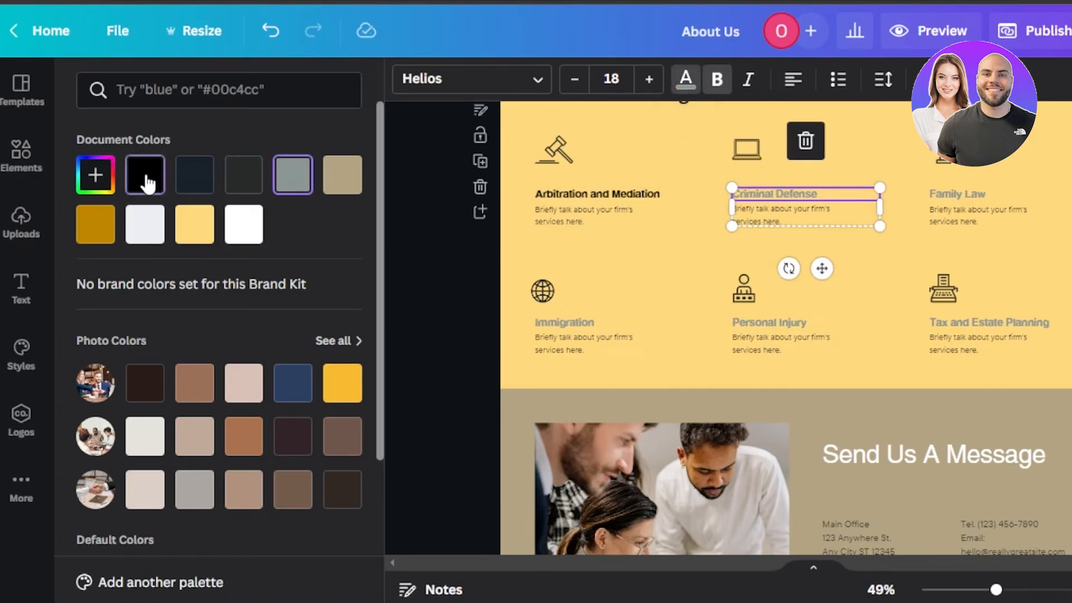
left_click(148, 182)
Step: Colour the "Family Law" heading dark navy from the document colours
left_click(959, 204)
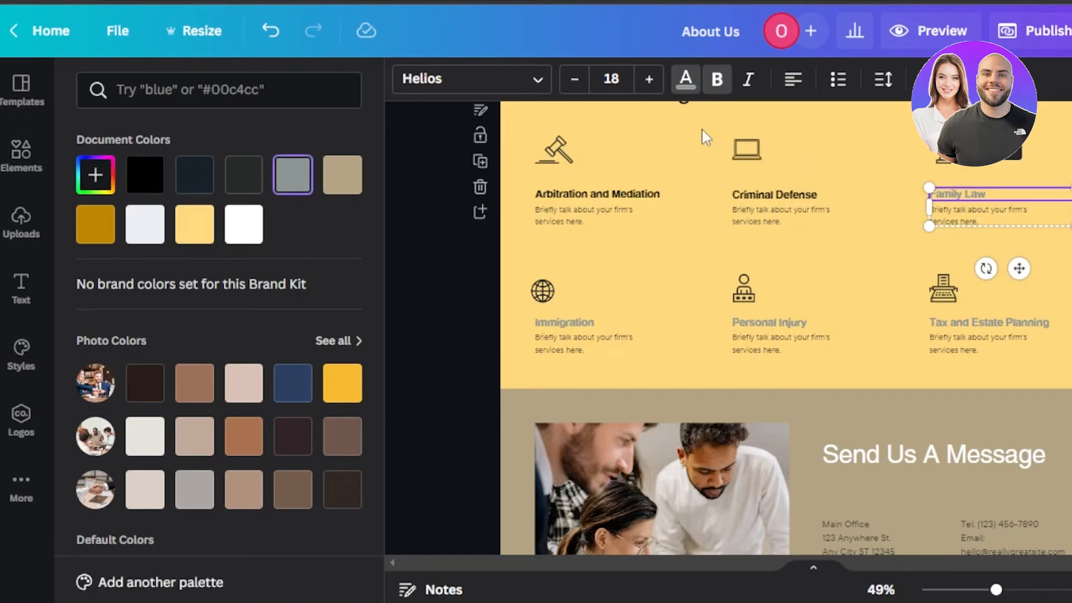
left_click(688, 81)
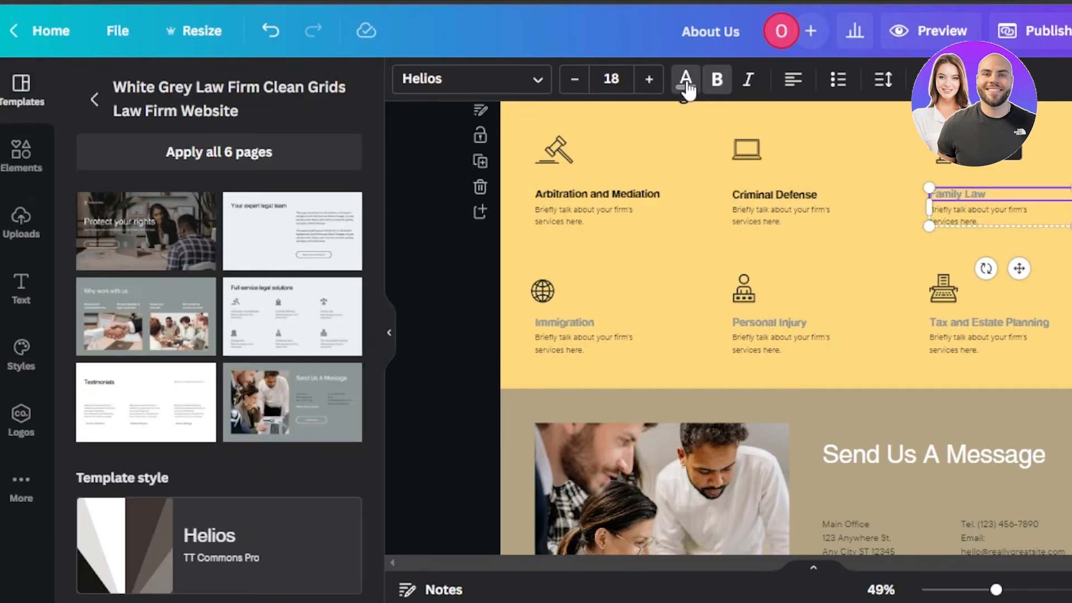
left_click(686, 85)
left_click(194, 179)
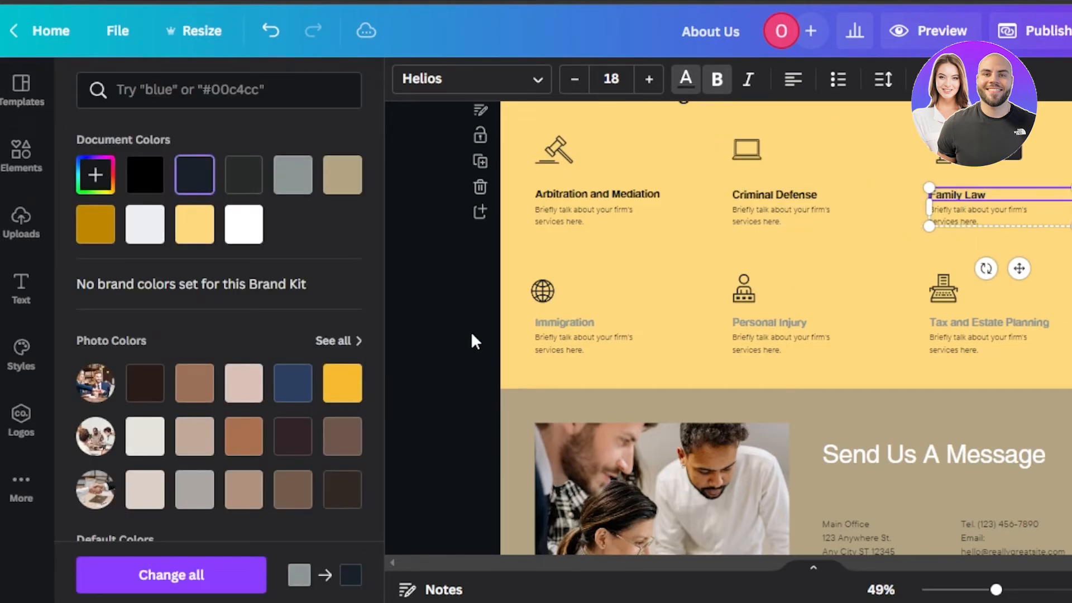
Step: Colour the description text under the Immigration heading black
left_click(591, 337)
left_click(685, 88)
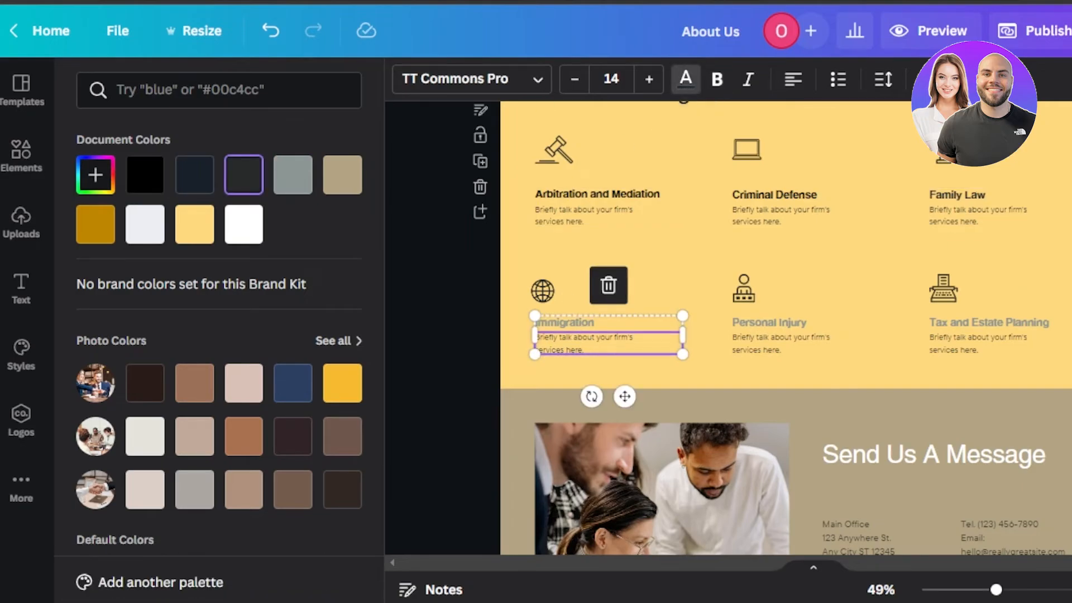
left_click(151, 181)
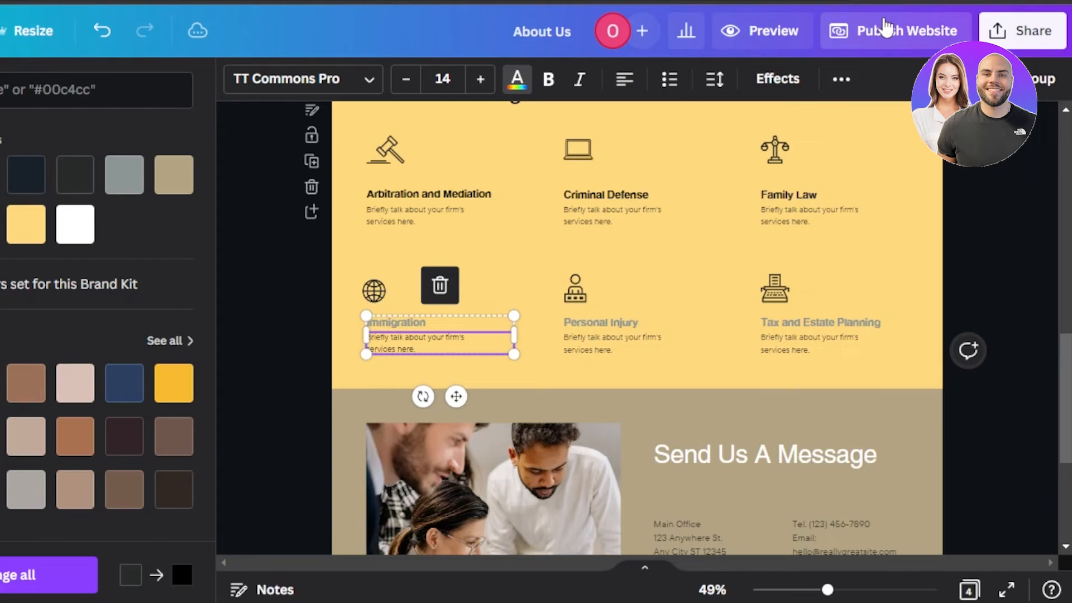
Step: Look at the website publishing options and the sharing options of the design, then return to the editor
left_click(886, 26)
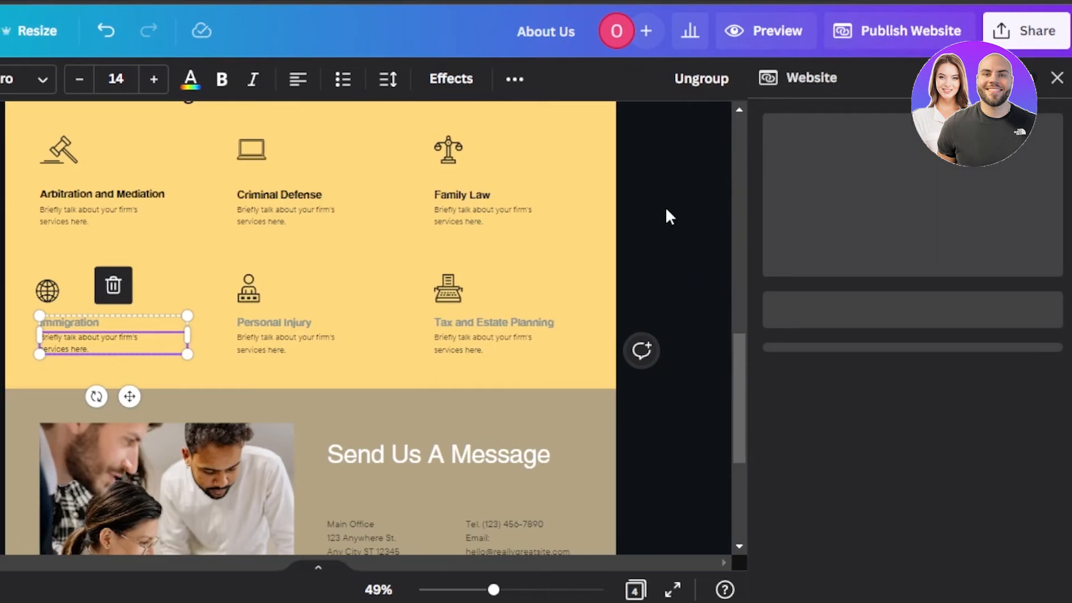
left_click_drag(735, 380, 742, 239)
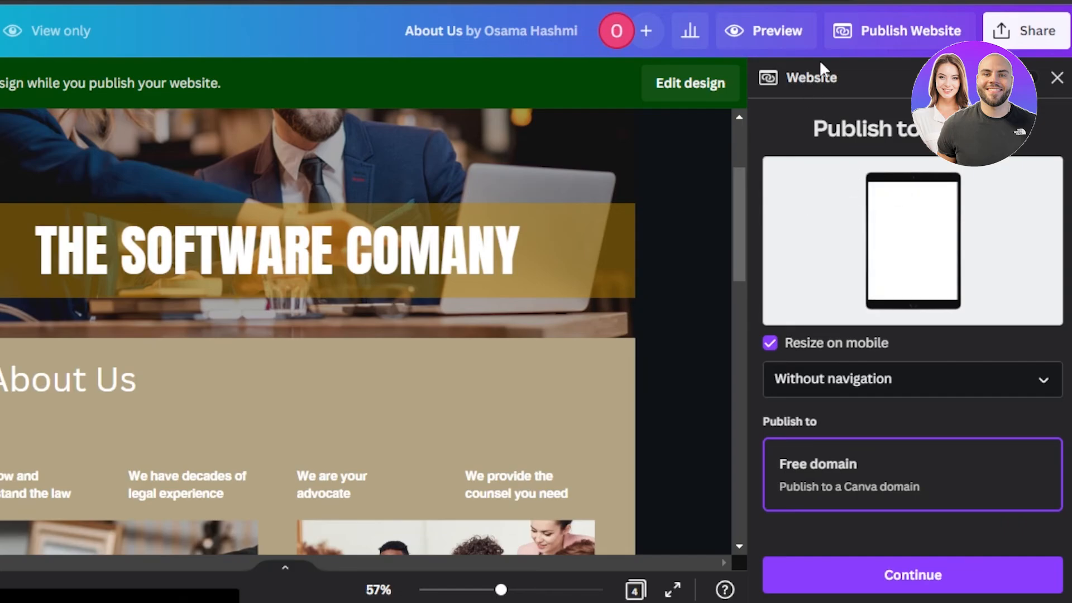
left_click(1002, 35)
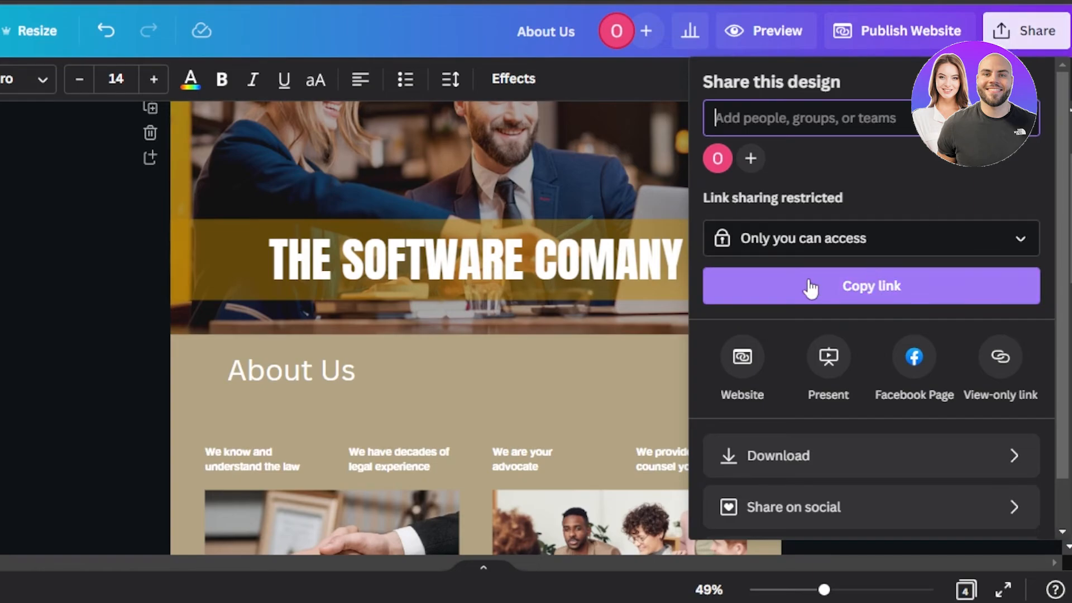
left_click(84, 268)
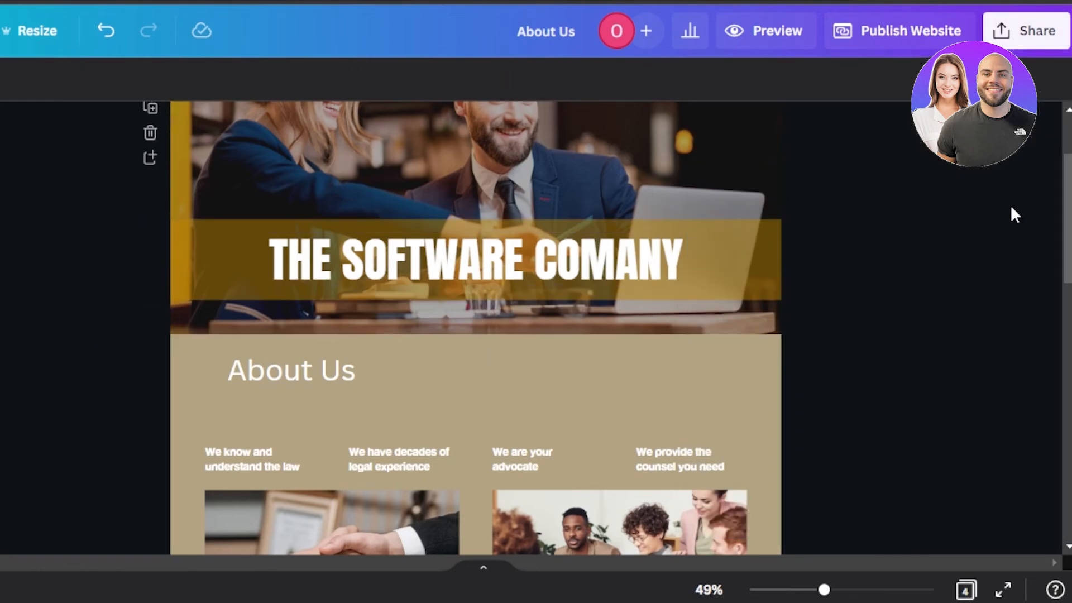
Step: Review the website design from the cover page through the lower sections and show the elements library
scroll(475, 328, "up", 2)
scroll(475, 329, "down", 12)
scroll(475, 328, "up", 12)
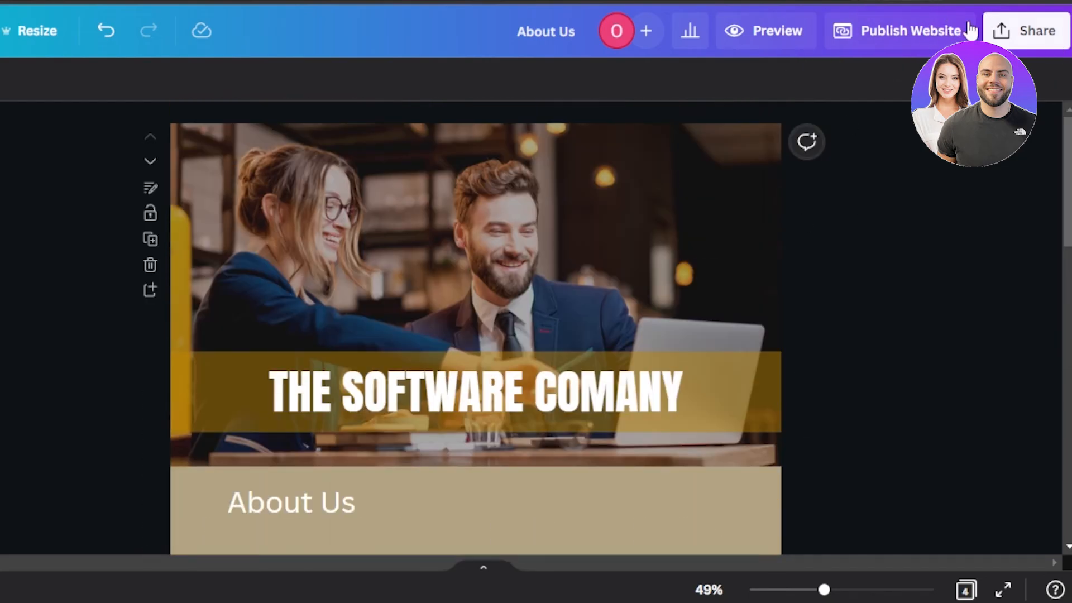
mouse_move(1067, 179)
left_mouse_down()
mouse_move(1067, 472)
mouse_move(1068, 180)
left_mouse_up()
left_click(13, 155)
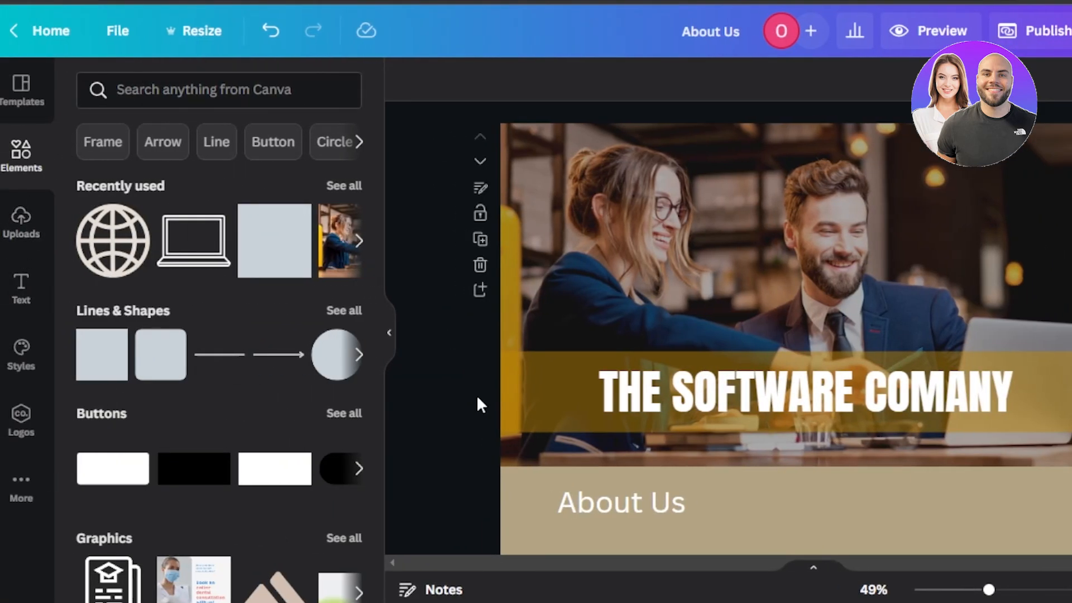
scroll(786, 328, "down", 10)
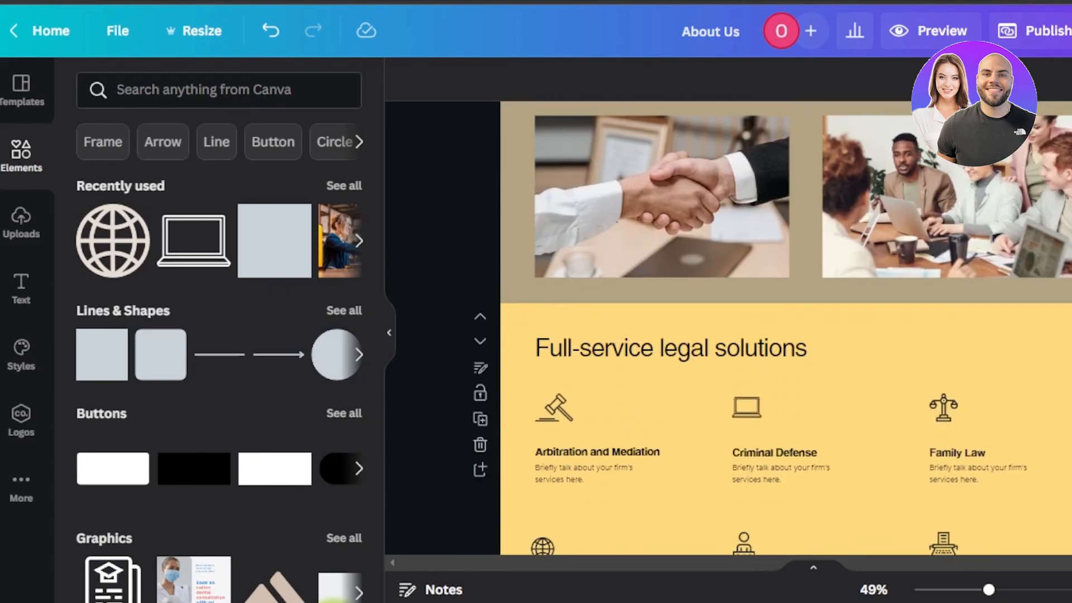
scroll(786, 328, "up", 7)
scroll(786, 328, "up", 3)
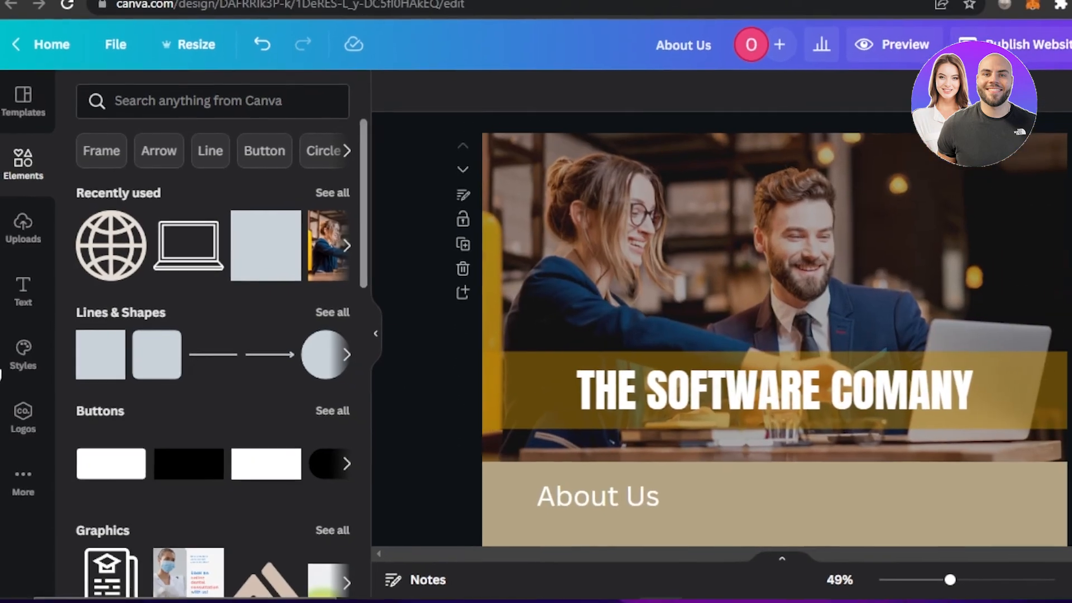